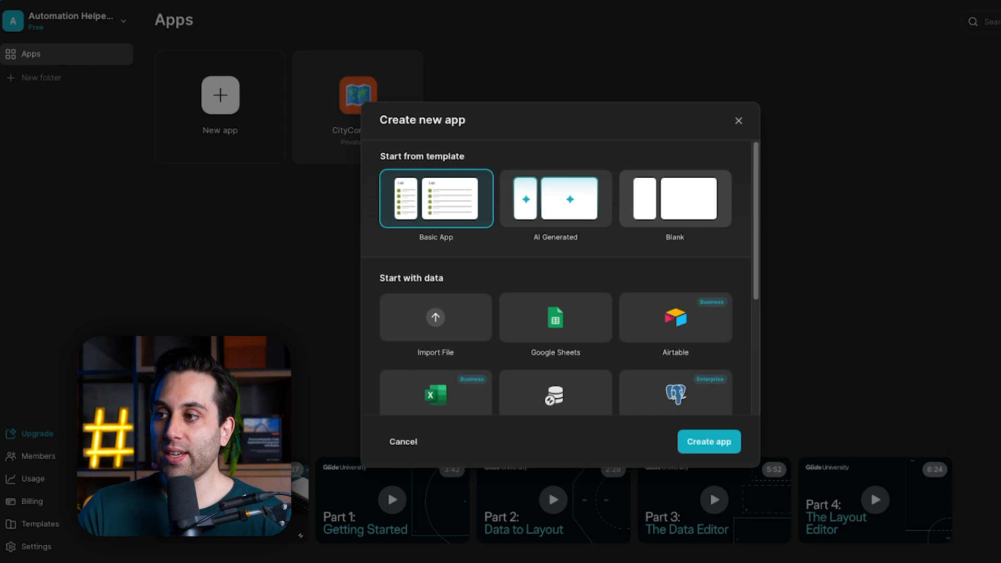
# Review the templates and data sources offered for creating a new app.
pyautogui.scroll(-2, 436, 318)
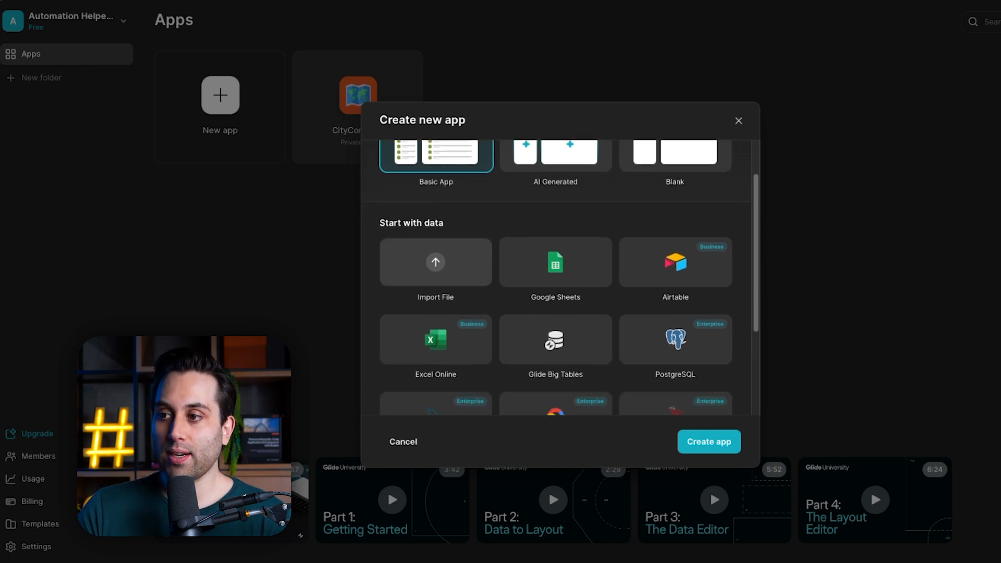
pyautogui.scroll(-2, 556, 277)
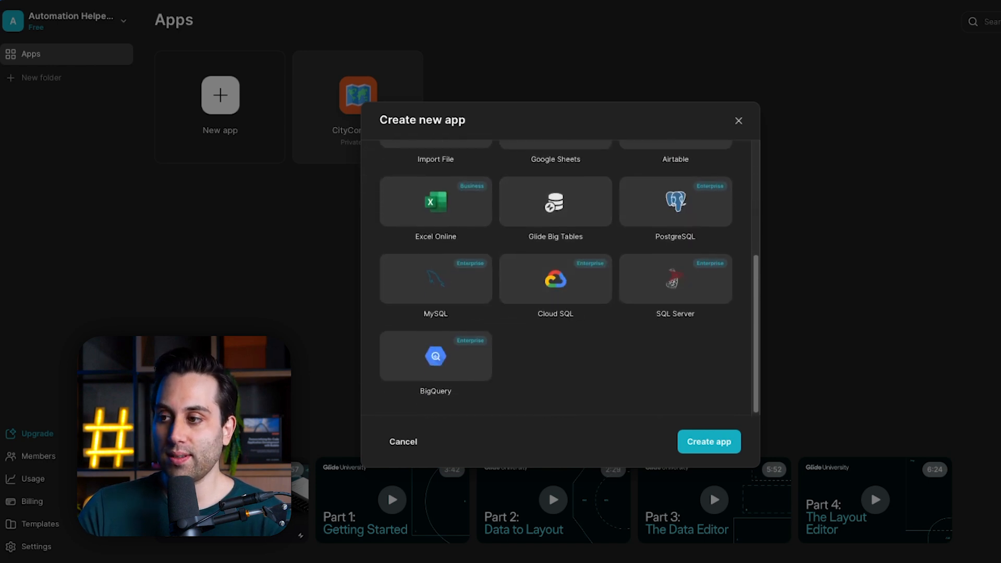
pyautogui.scroll(5, 556, 277)
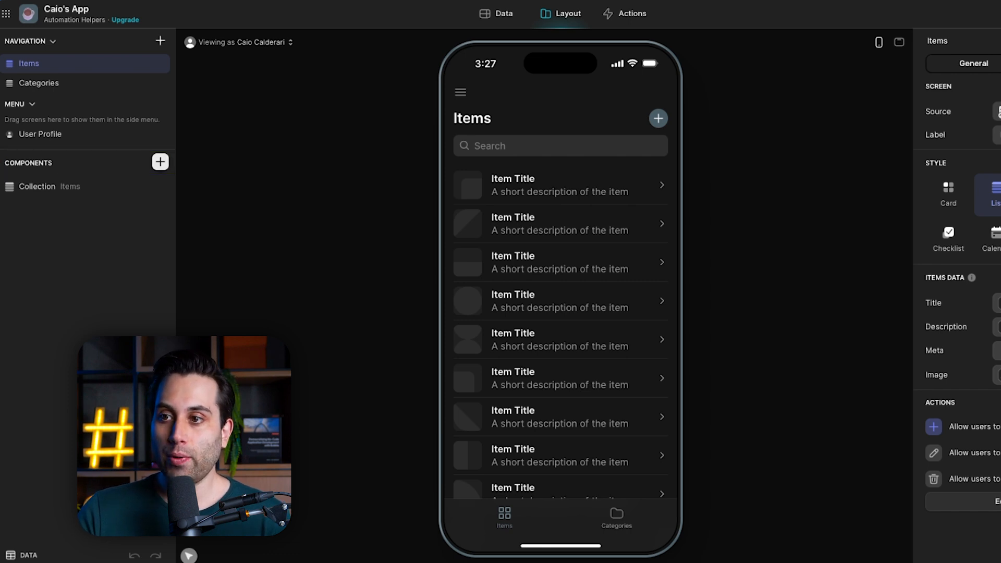
# Add an AI Custom component to the Items screen below the collection and enter "prompt" in its chat.
pyautogui.click(160, 163)
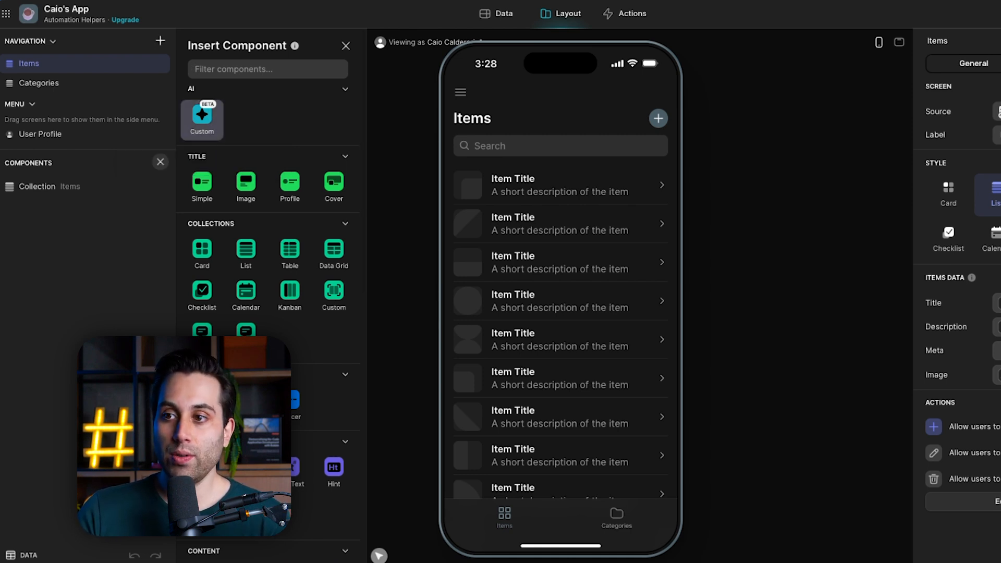
pyautogui.moveTo(202, 116); pyautogui.dragTo(74, 241)
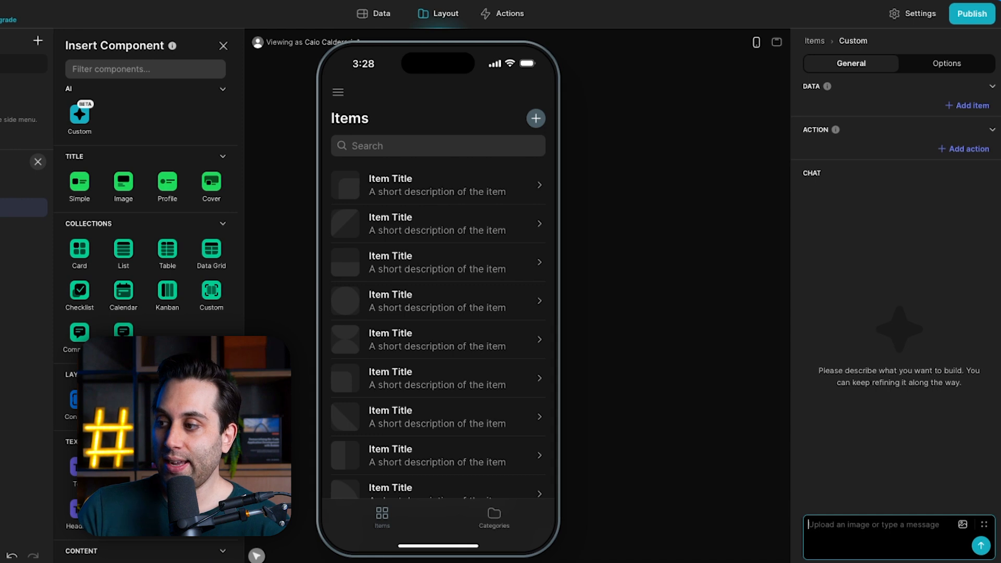
pyautogui.write('prompt')
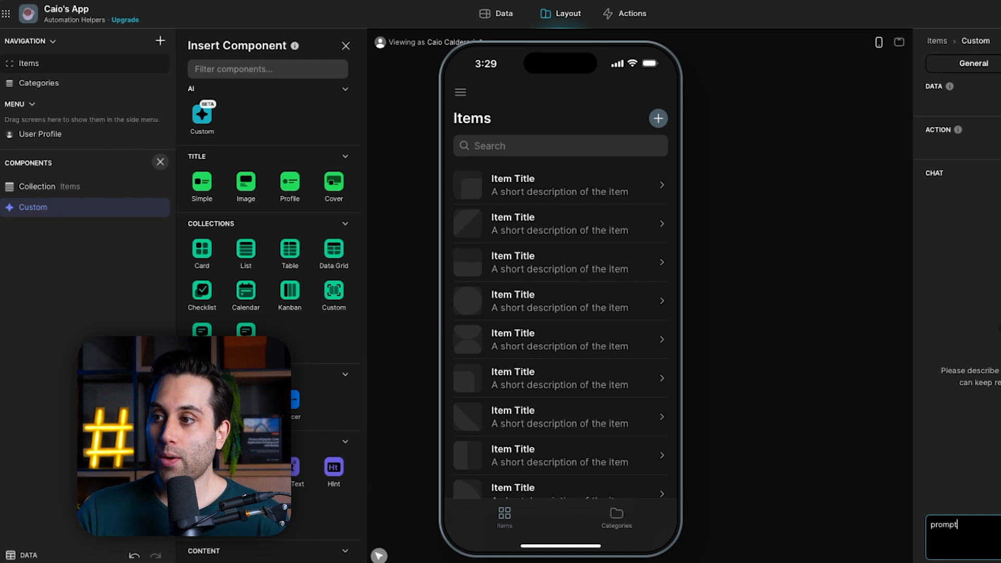
# Delete the Items collection component from the screen and open the Custom component's settings.
pyautogui.click(29, 64)
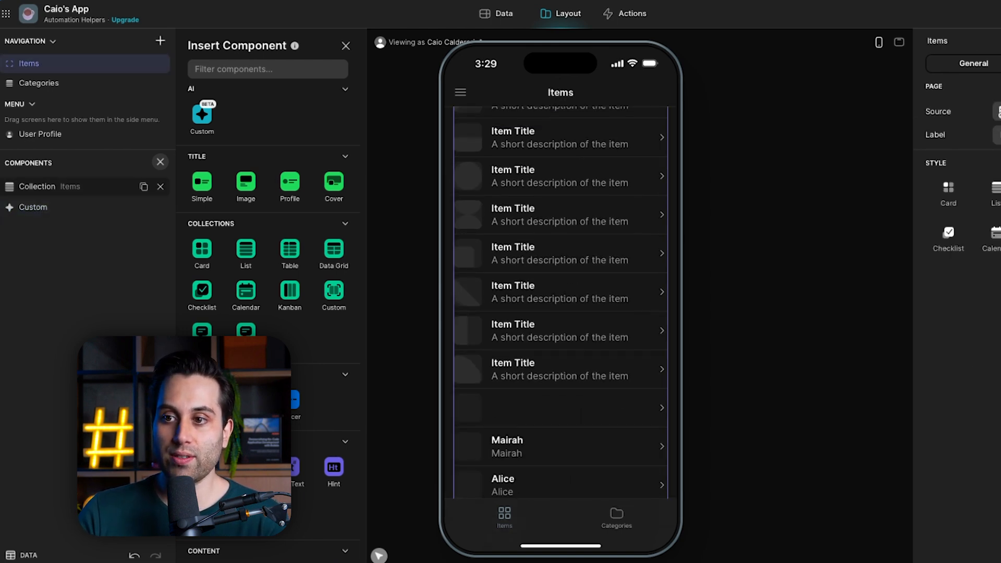
pyautogui.click(160, 186)
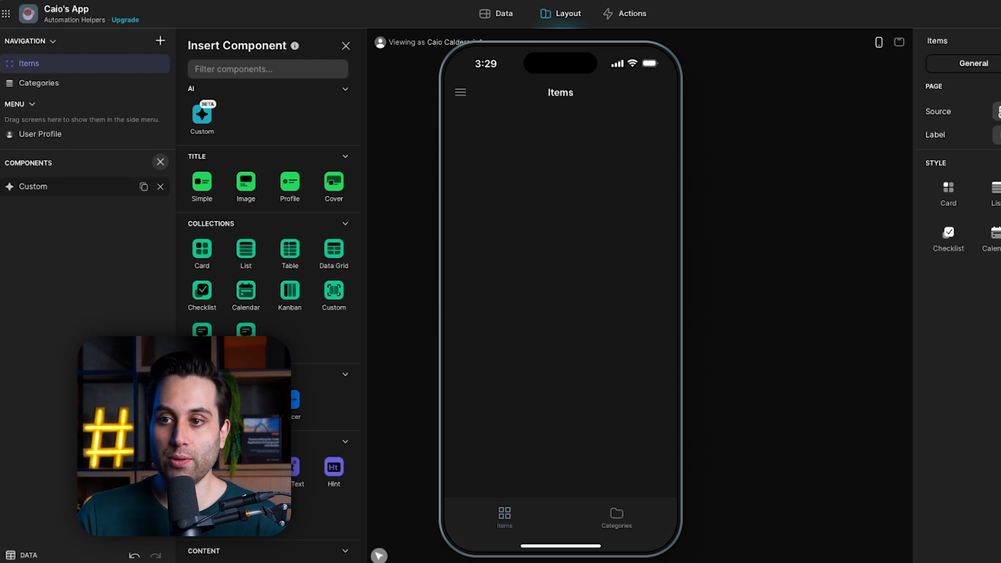
pyautogui.click(68, 187)
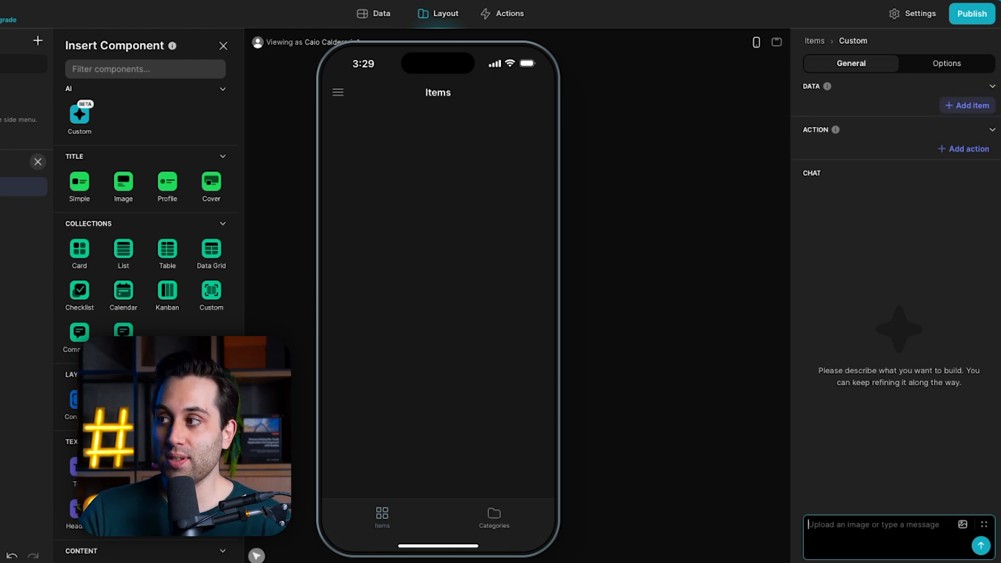
# Try adding a Name data item and a Show notification action to the Custom component, and undo both additions.
pyautogui.click(968, 105)
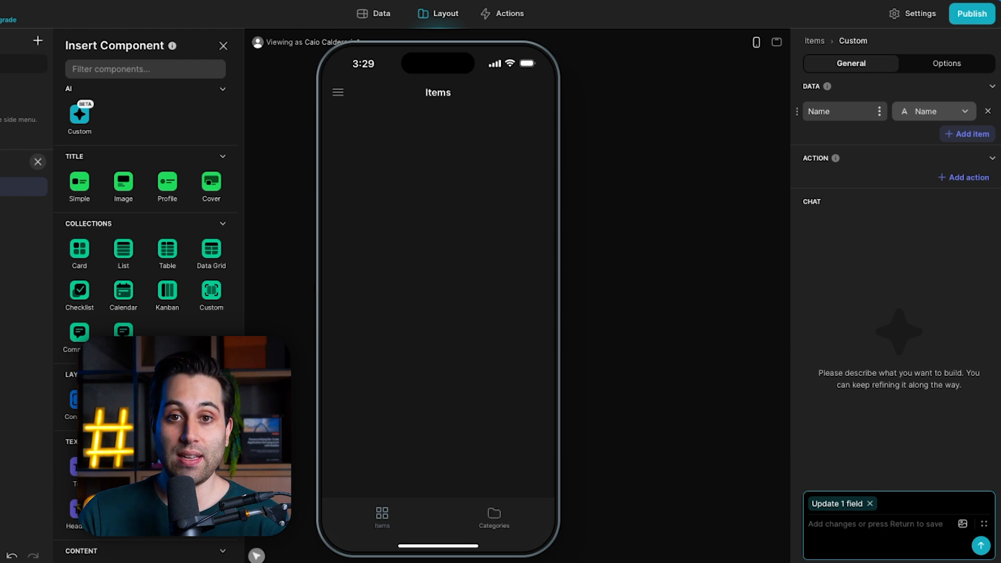
pyautogui.click(934, 111)
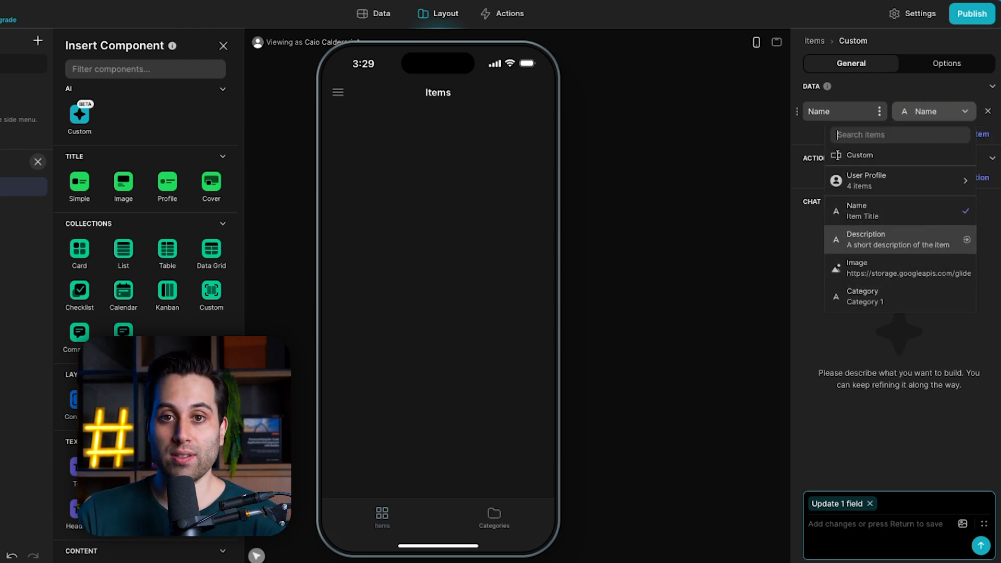
pyautogui.press('Escape')
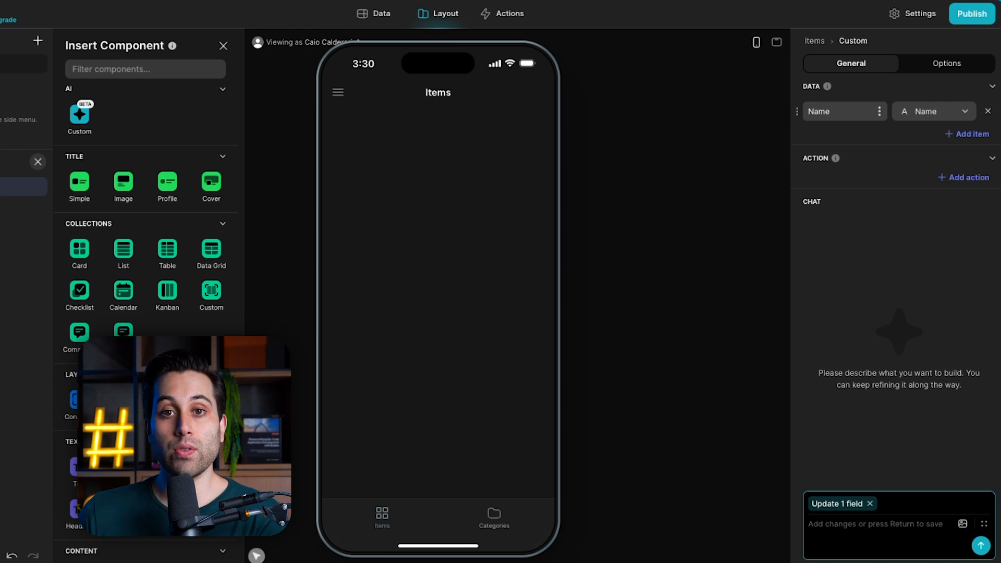
pyautogui.click(964, 178)
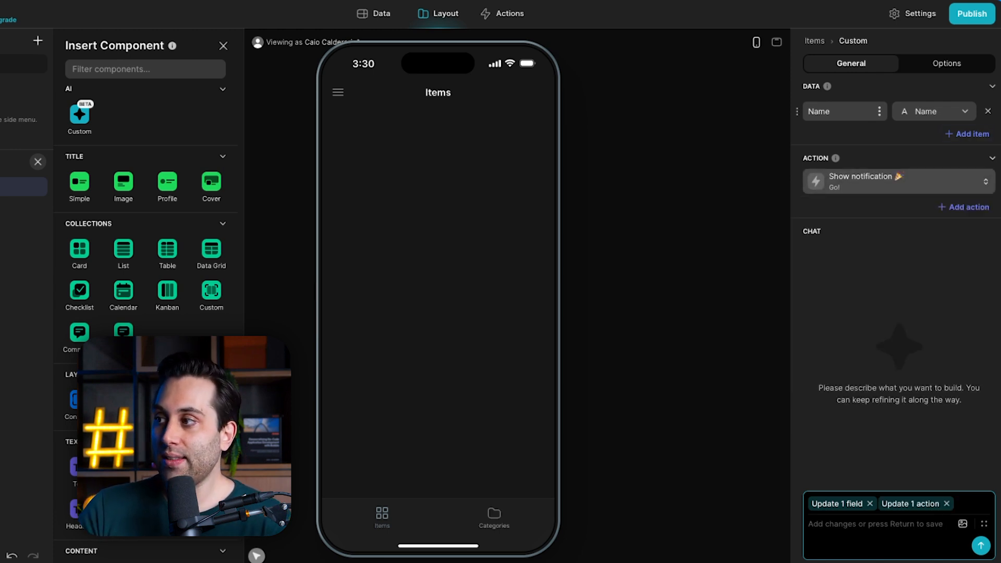
pyautogui.press('super+z')
pyautogui.press('super+z')
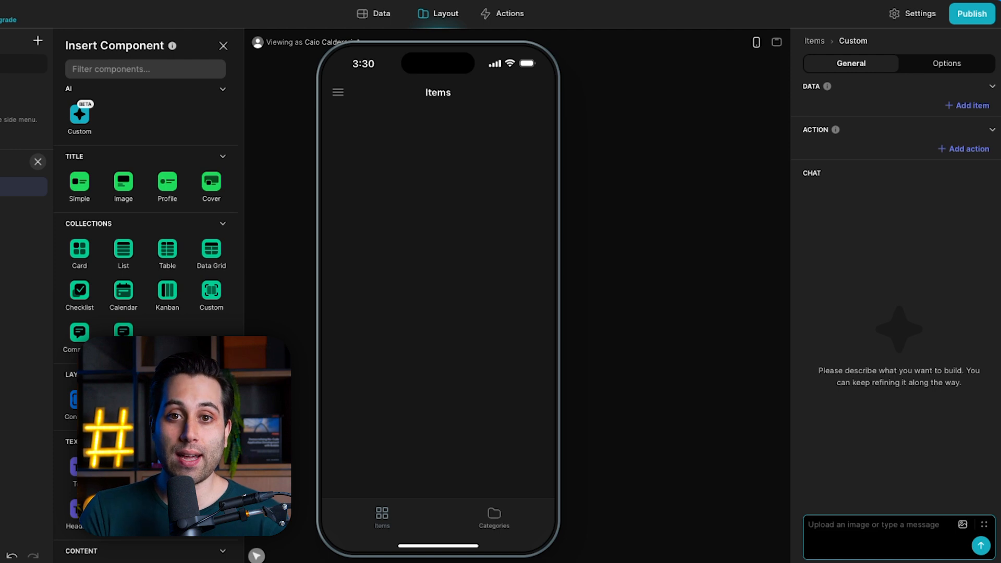
# Rename the Custom component to "Rename it" in the component list.
pyautogui.click(892, 194)
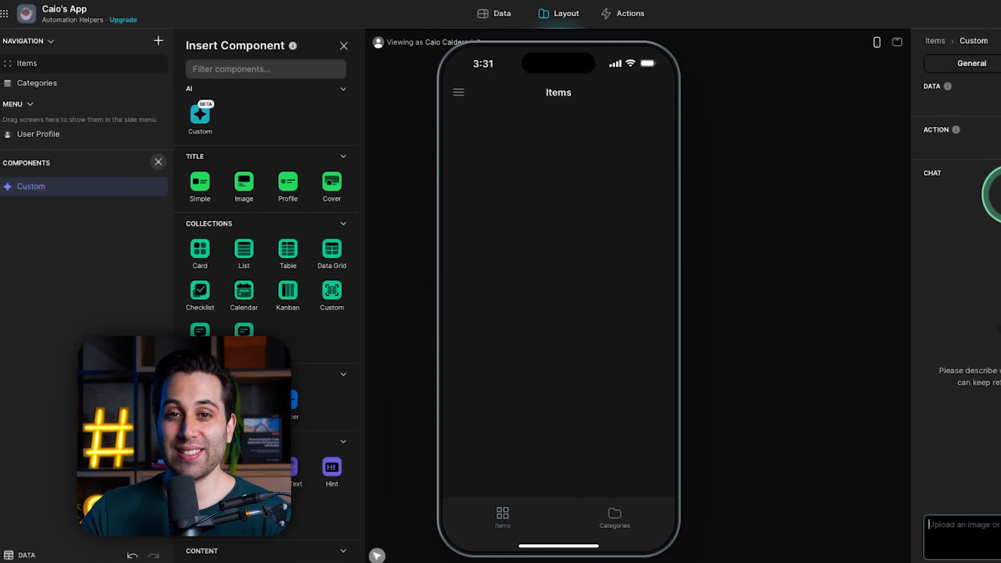
pyautogui.doubleClick(32, 186)
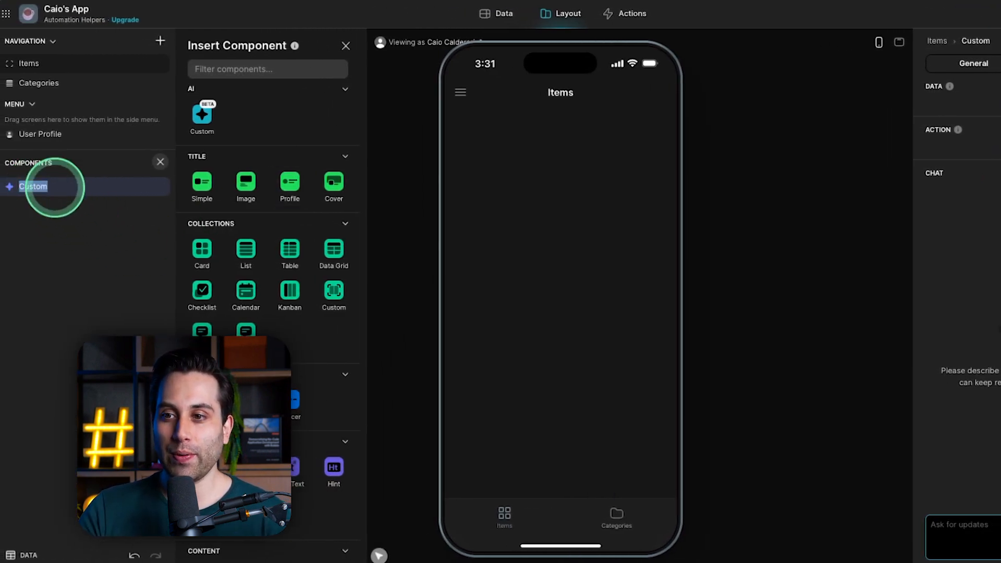
pyautogui.click(85, 212)
pyautogui.click(33, 187)
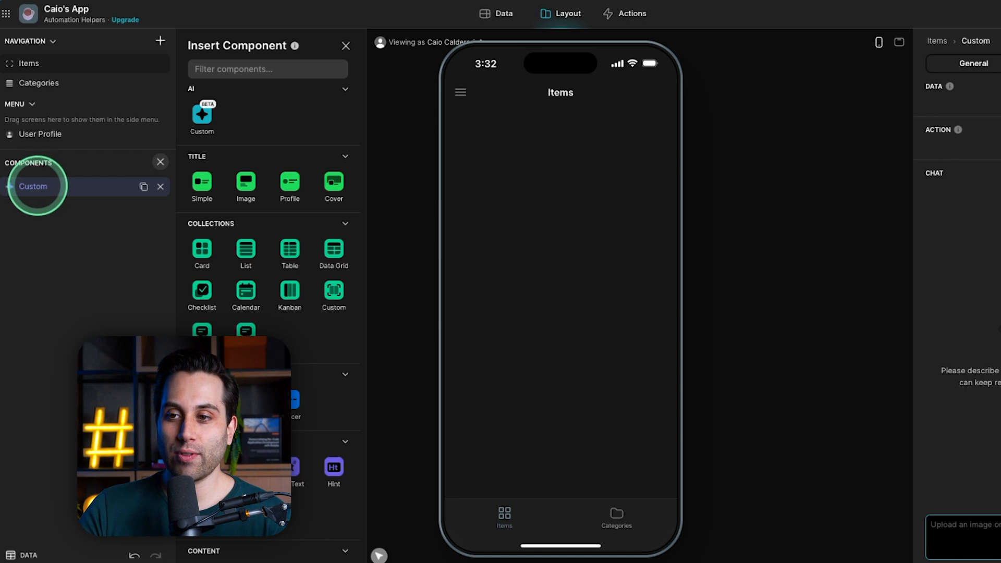
pyautogui.doubleClick(38, 187)
pyautogui.press('BackSpace')
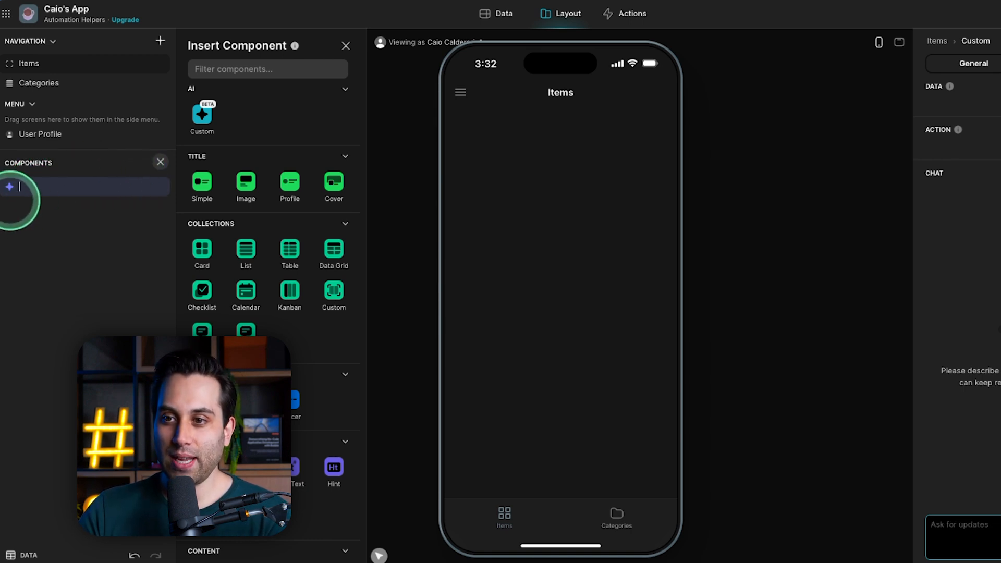
pyautogui.write('Rename it')
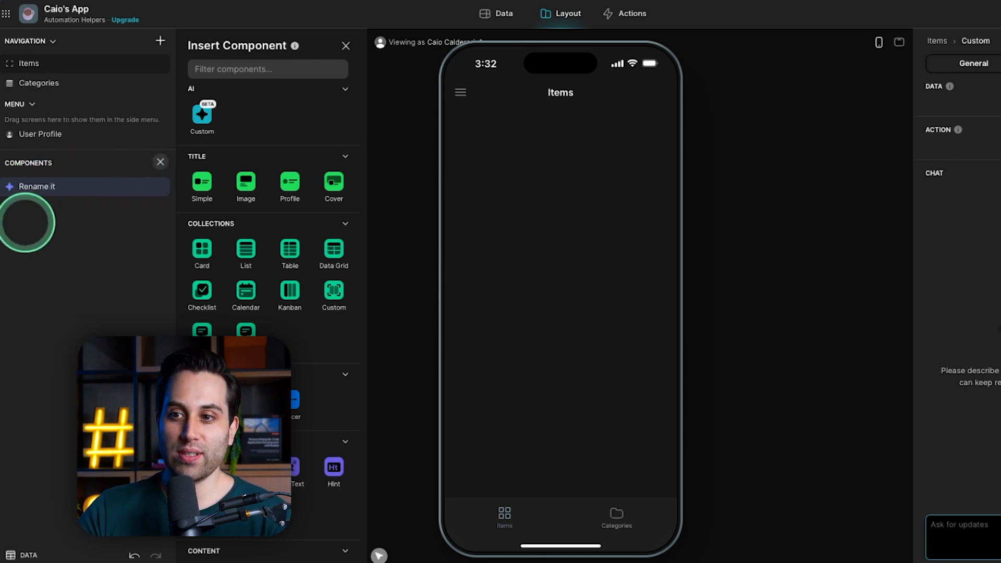
pyautogui.press('Return')
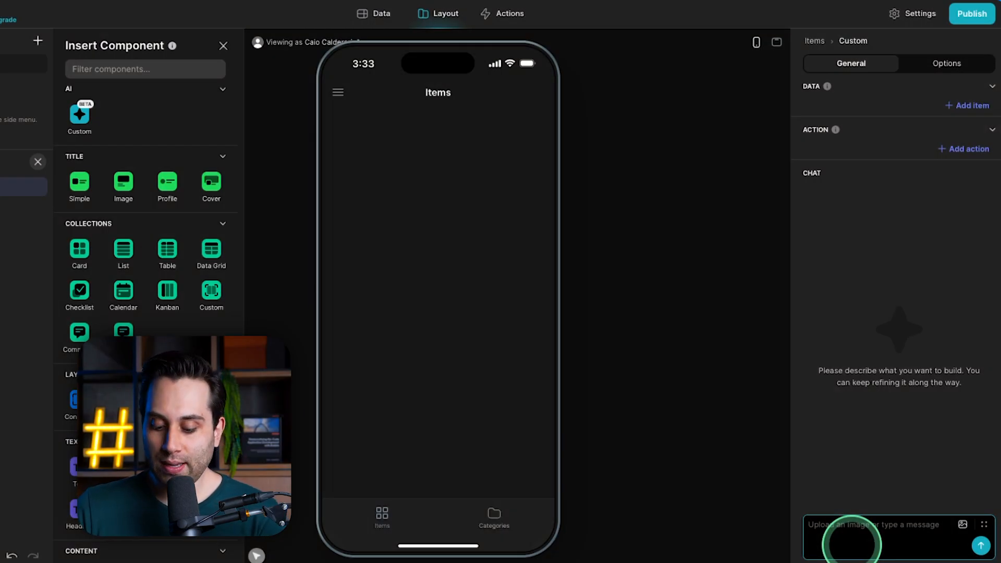
# Send the component's AI chat the prompt "create a card with an image a title and a description".
pyautogui.write('create a')
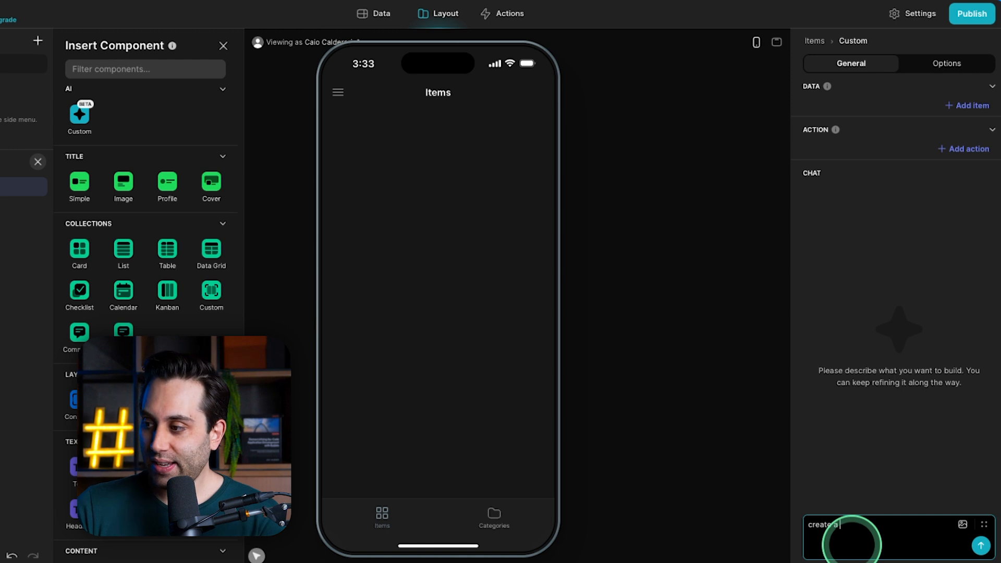
pyautogui.write(' card with an ')
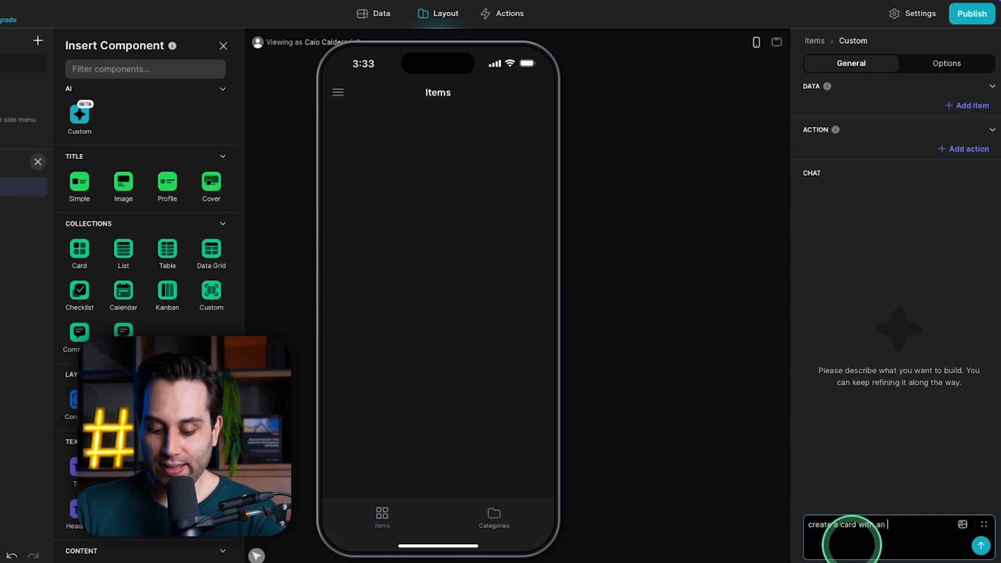
pyautogui.write('image a title and')
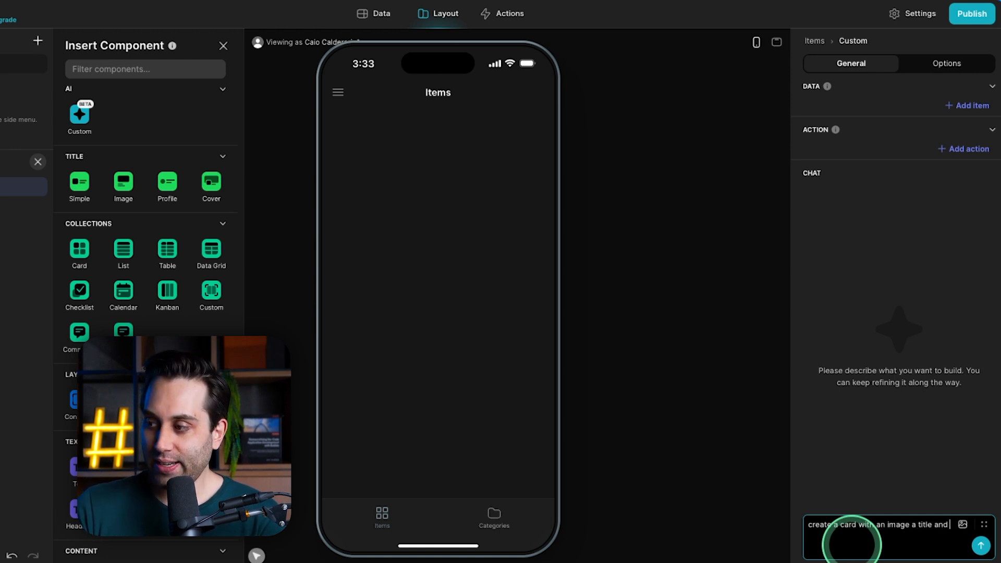
pyautogui.write(' a description')
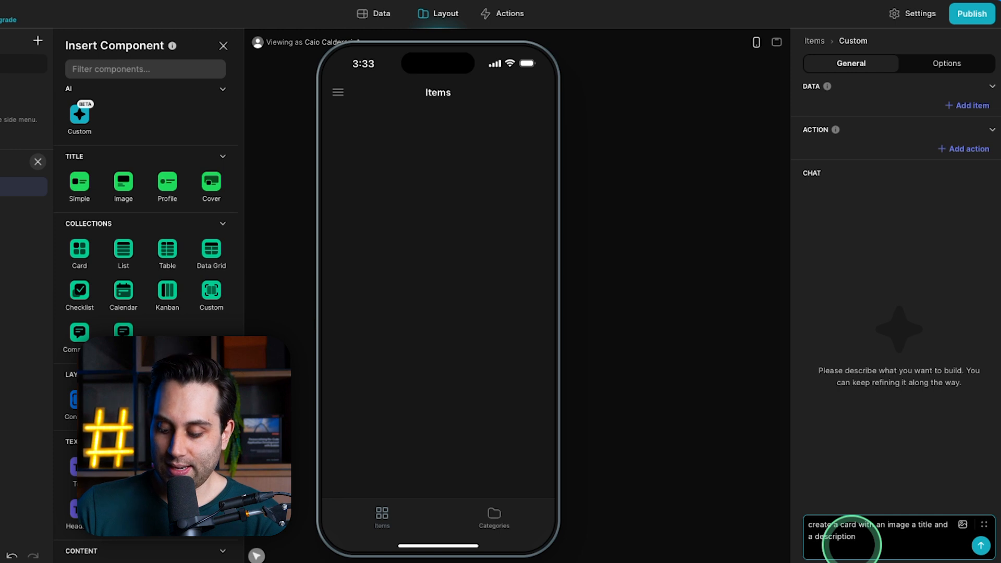
pyautogui.press('Return')
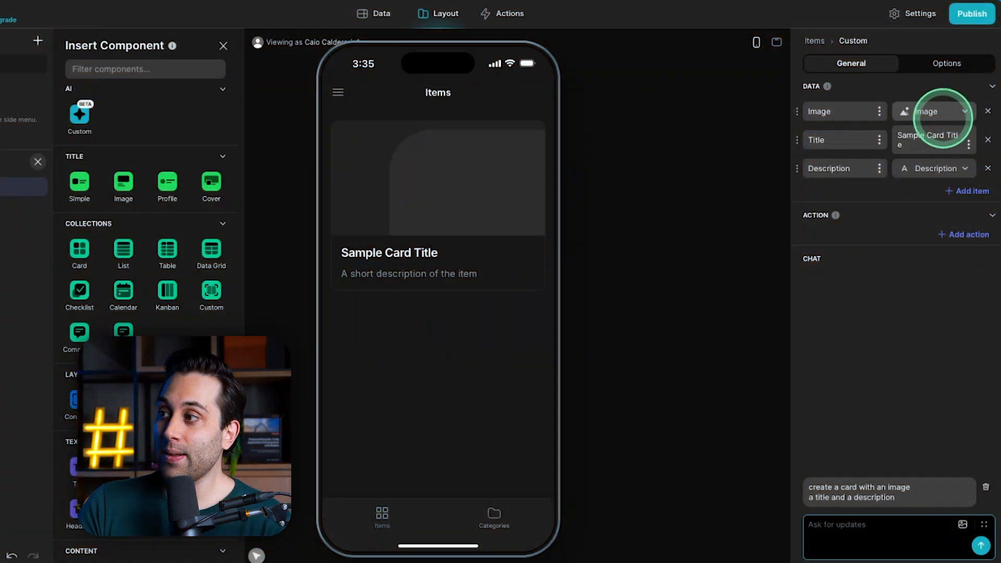
# Check which columns can feed the card's image and look at the app's data before returning to the layout.
pyautogui.click(939, 110)
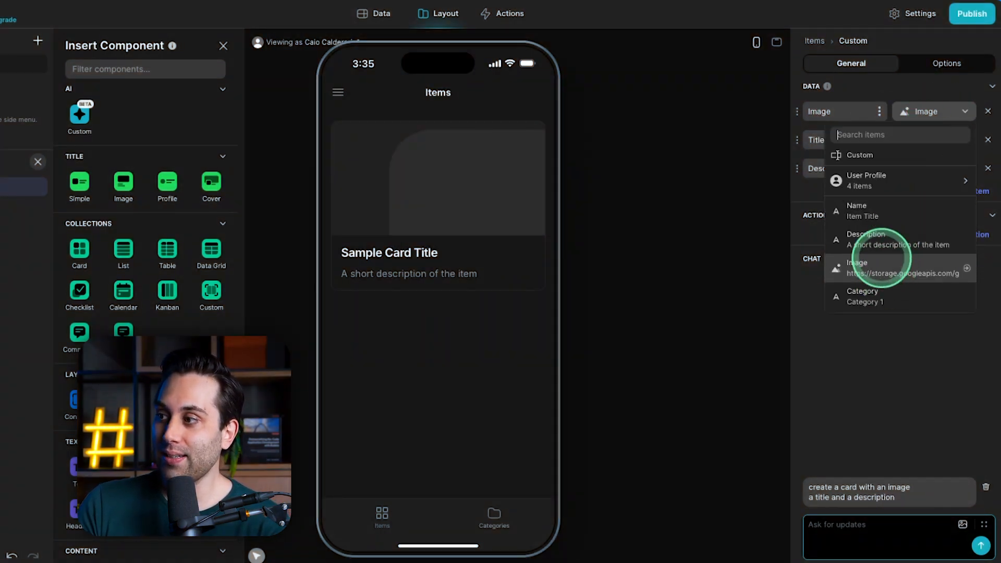
pyautogui.click(900, 340)
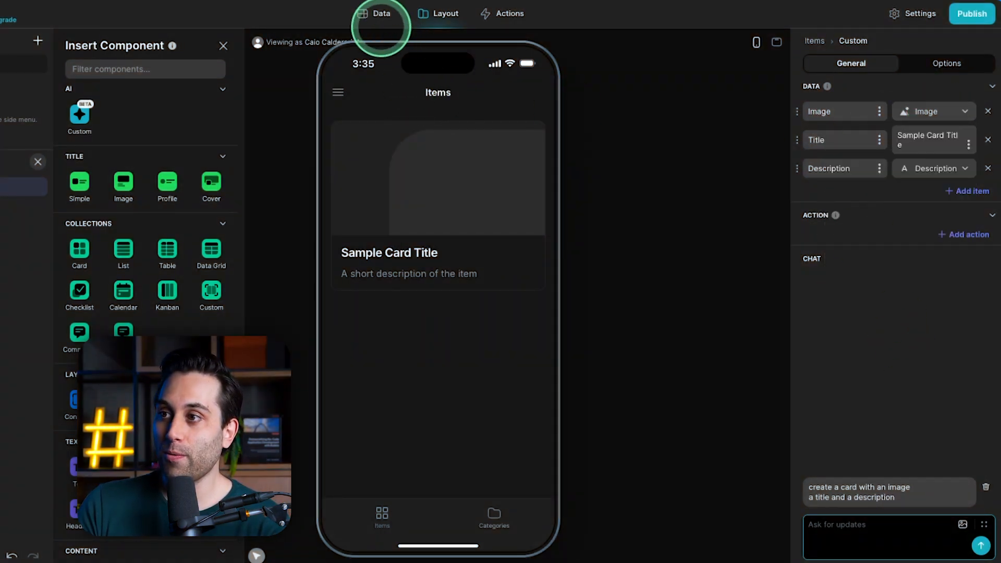
pyautogui.click(380, 16)
pyautogui.click(435, 18)
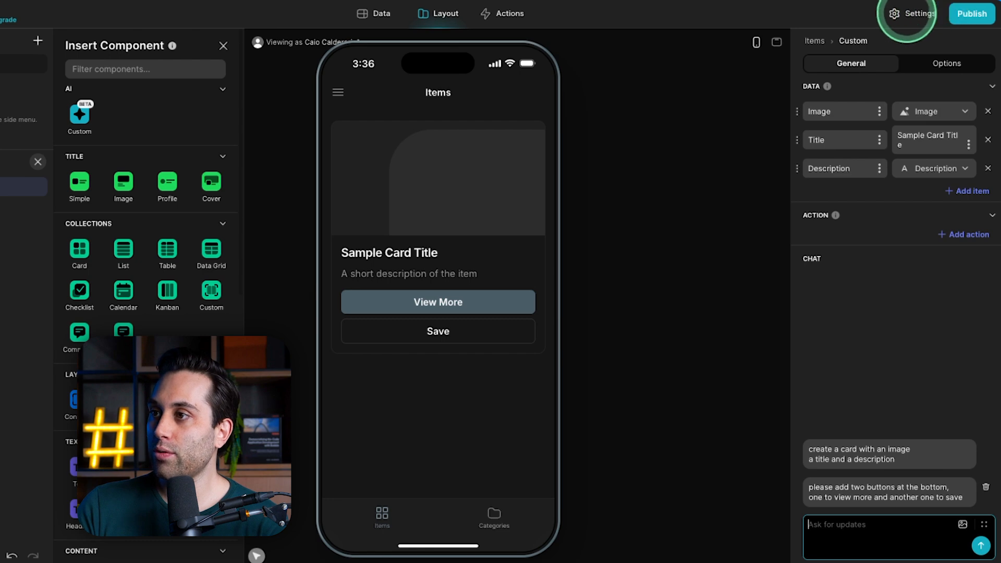
# Try orange as the app's accent color in the Appearance settings and change it to blue.
pyautogui.click(911, 13)
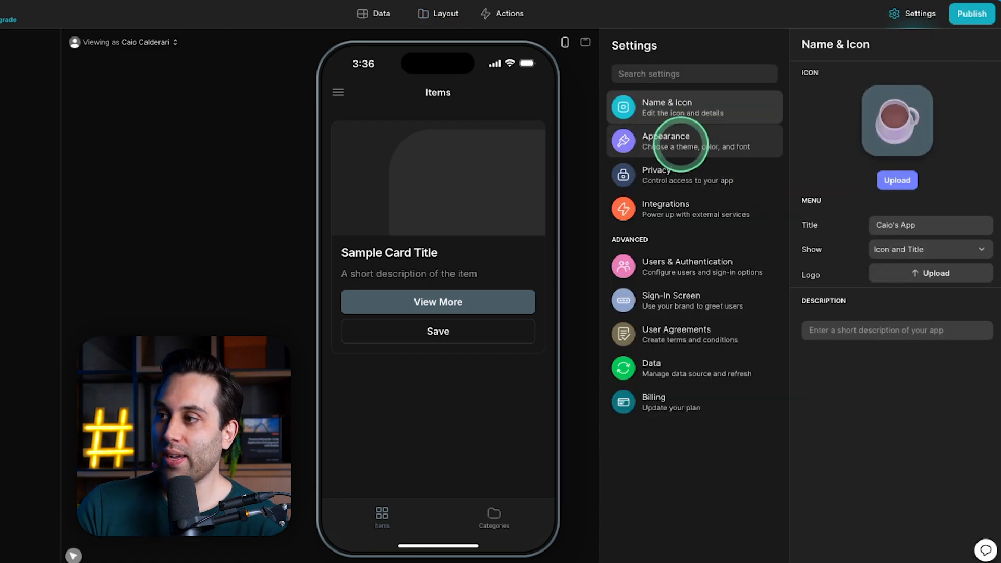
pyautogui.click(682, 143)
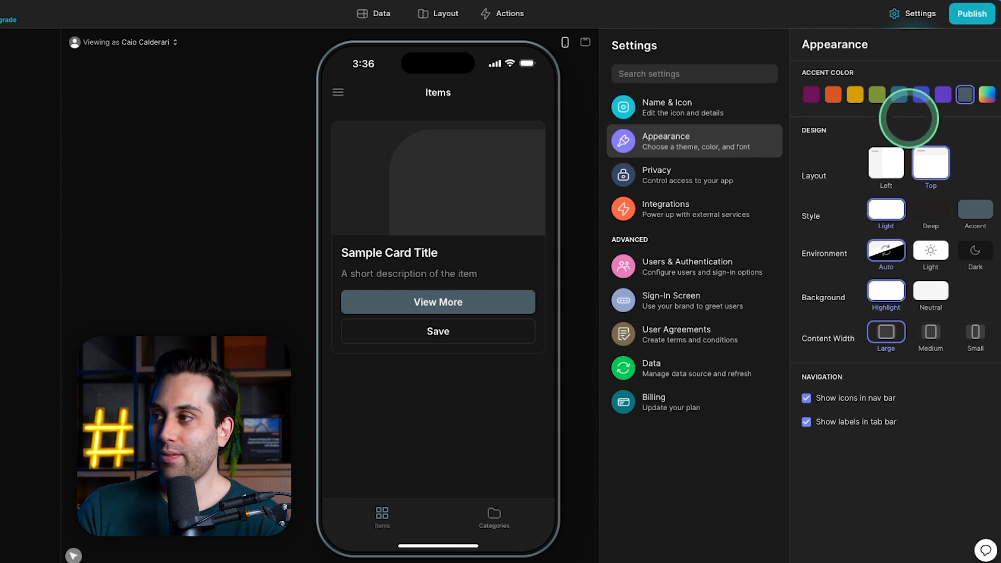
pyautogui.click(834, 94)
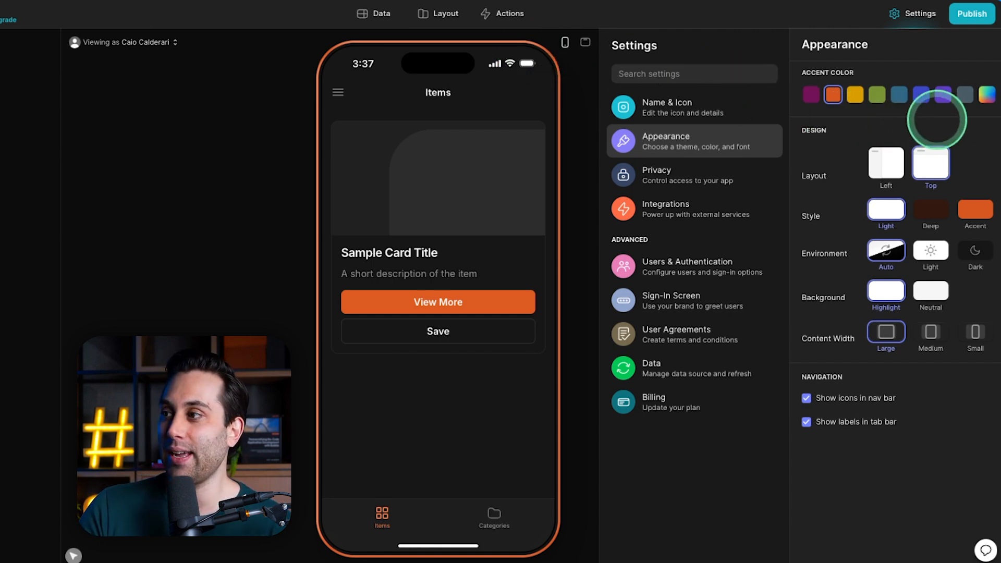
pyautogui.click(922, 95)
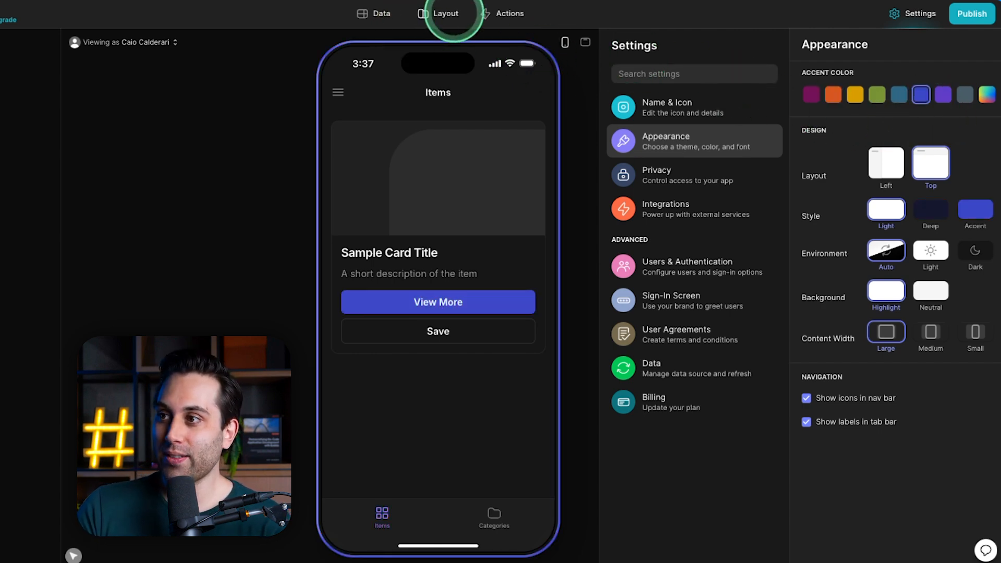
# Select the Custom component in the layout editor and delete the "add a placeholder picture to the card" prompt from its chat.
pyautogui.click(446, 13)
pyautogui.click(634, 261)
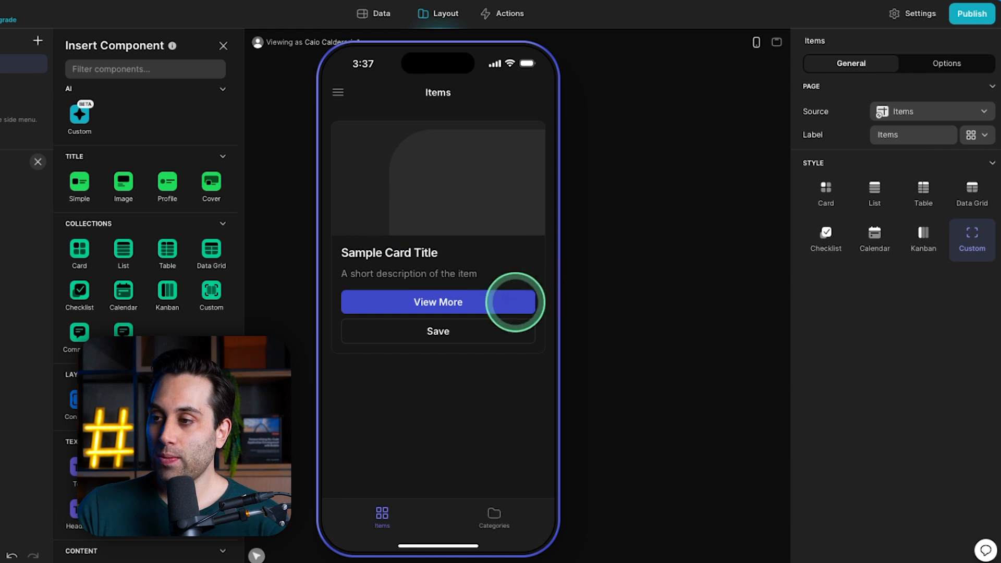
pyautogui.click(32, 192)
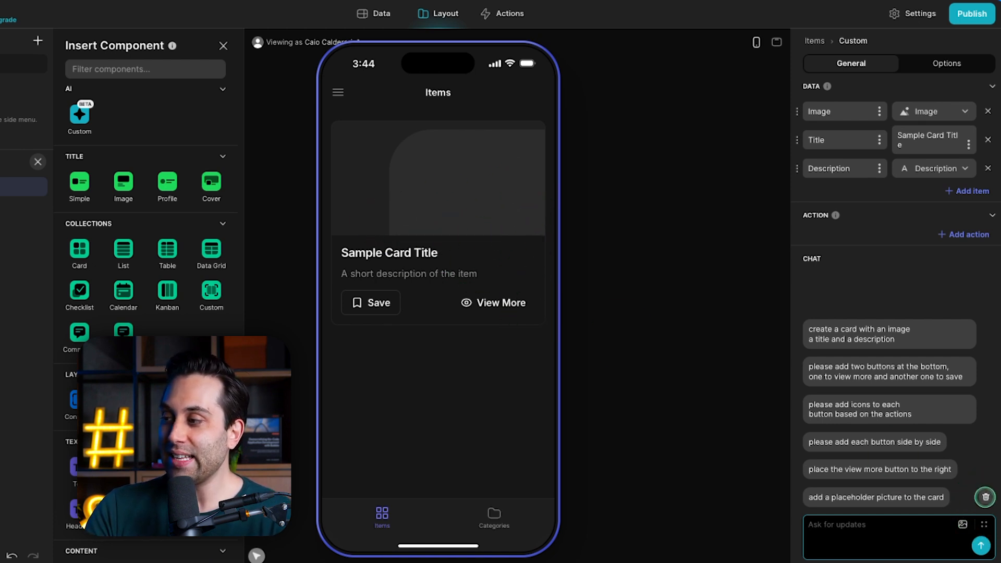
pyautogui.click(986, 497)
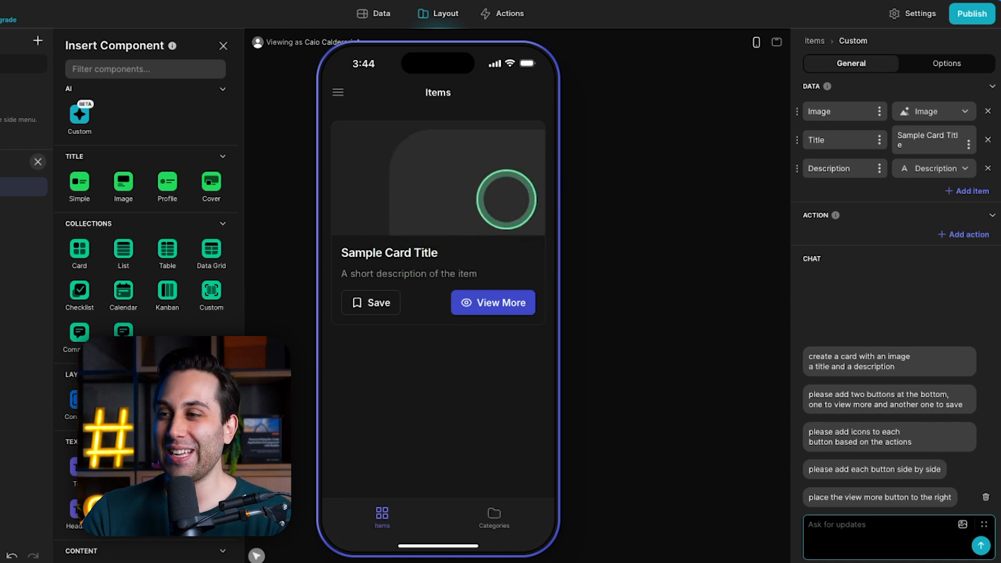
# Insert a second Custom AI component above the existing card component on the Items screen and switch to the desktop preview.
pyautogui.click(933, 111)
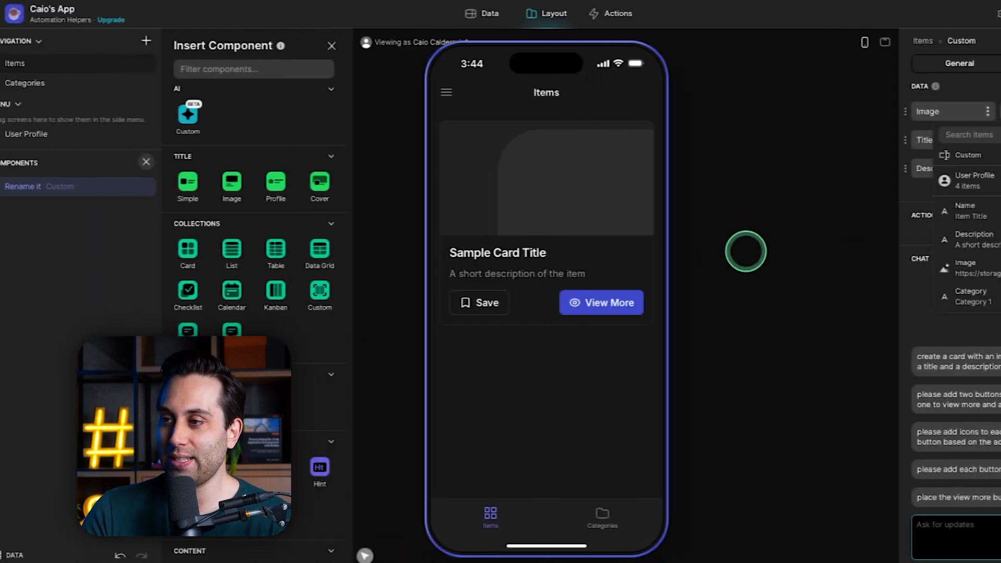
pyautogui.click(630, 250)
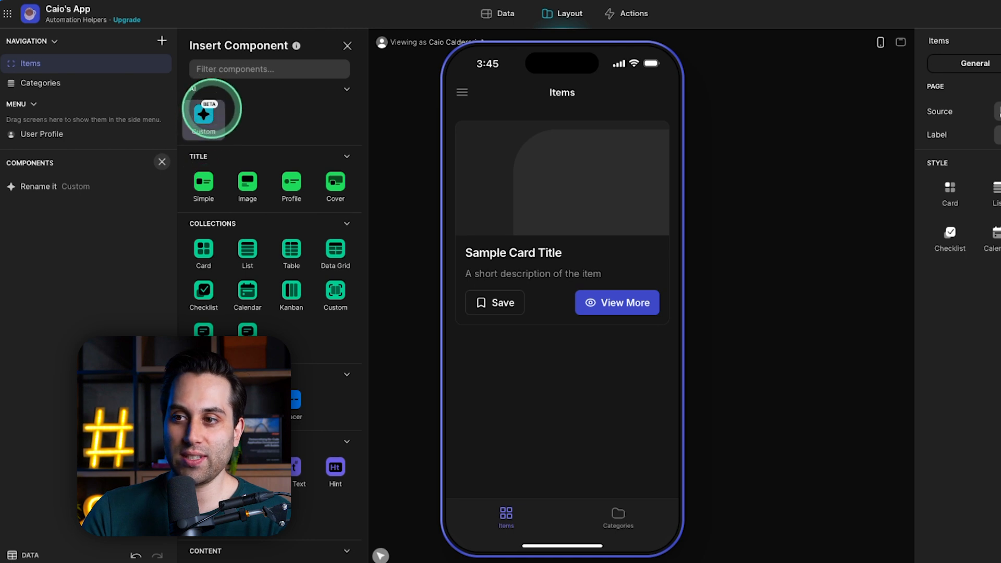
pyautogui.click(204, 116)
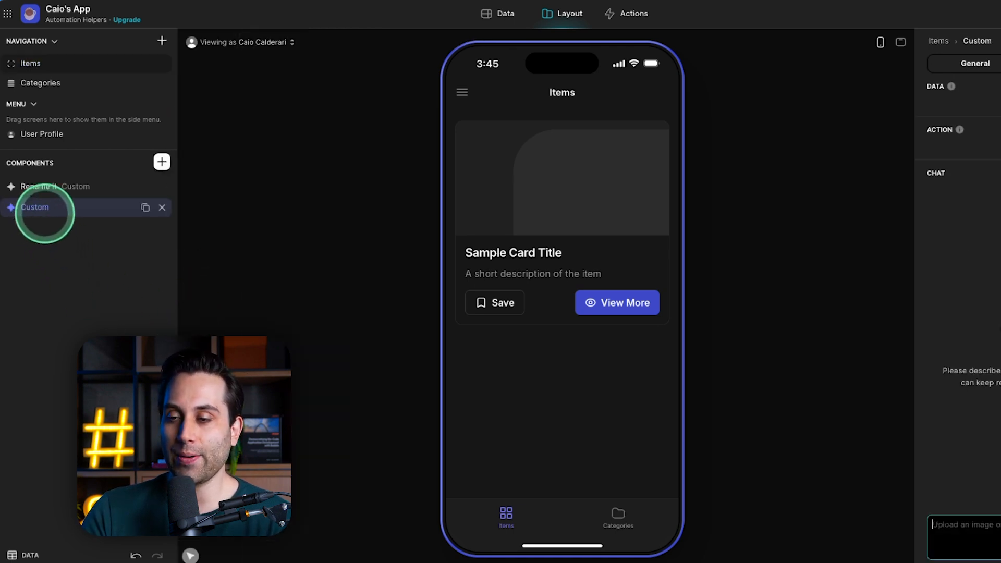
pyautogui.moveTo(32, 211); pyautogui.dragTo(111, 173)
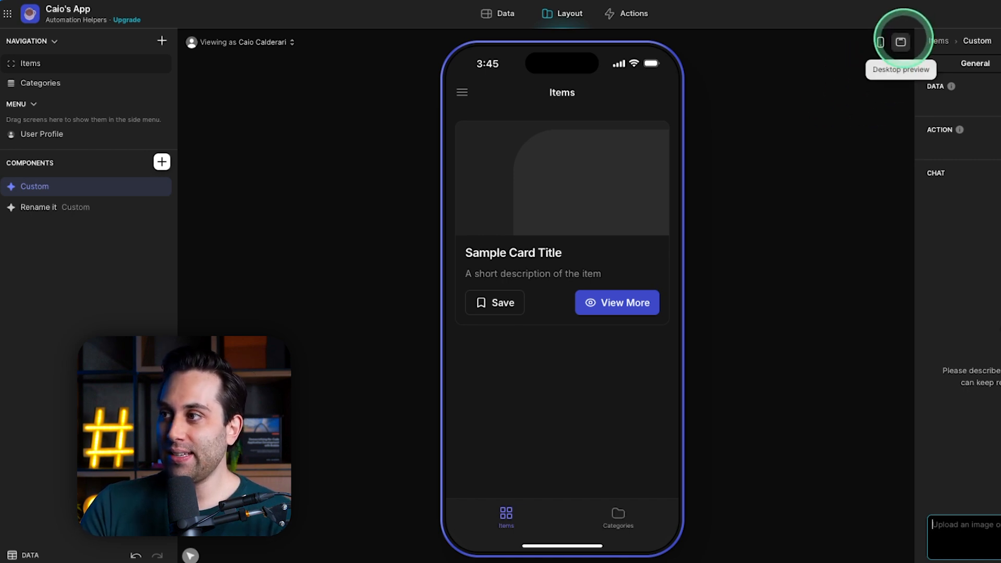
pyautogui.click(901, 42)
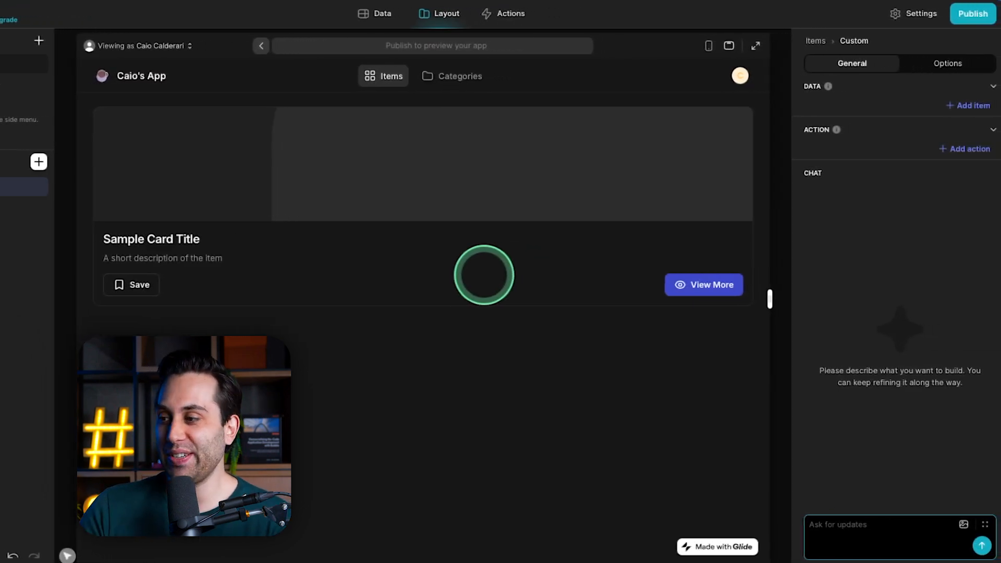
# Send the new component the prompt "create a calendar view showing the entire month" and delete the card component from the screen.
pyautogui.click(847, 538)
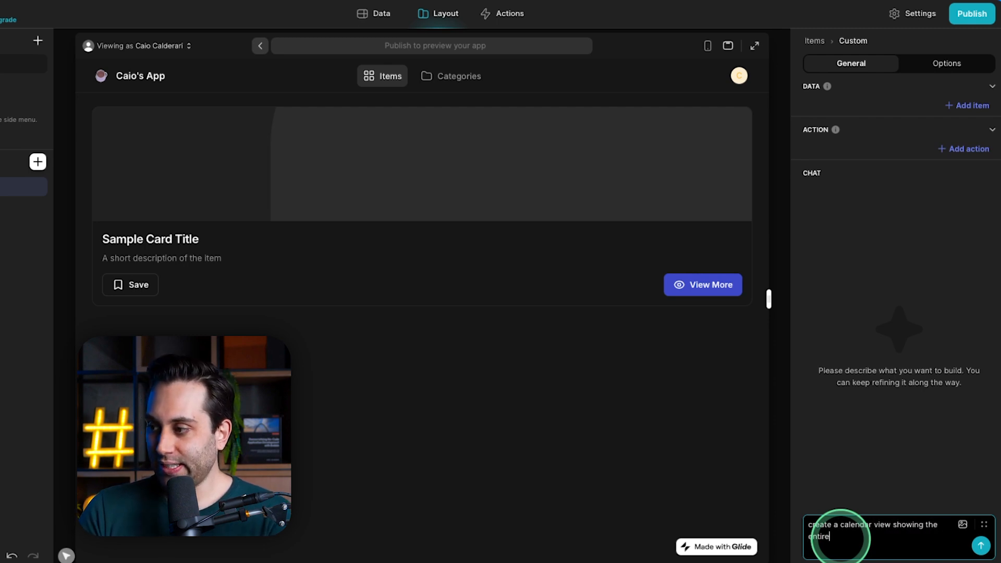
pyautogui.write('create a calendar view showing the entire')
pyautogui.press('Return')
pyautogui.click(89, 201)
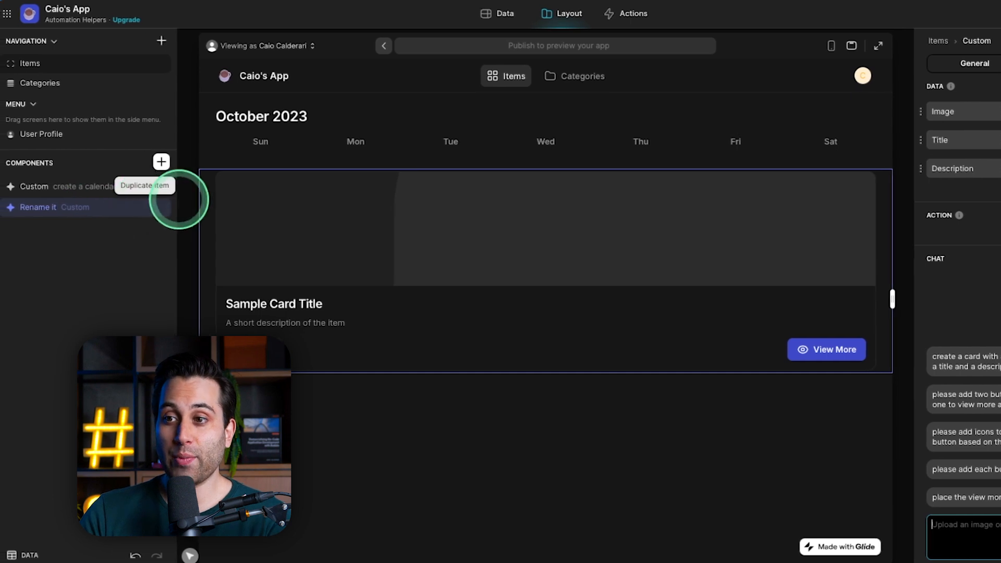
pyautogui.click(162, 206)
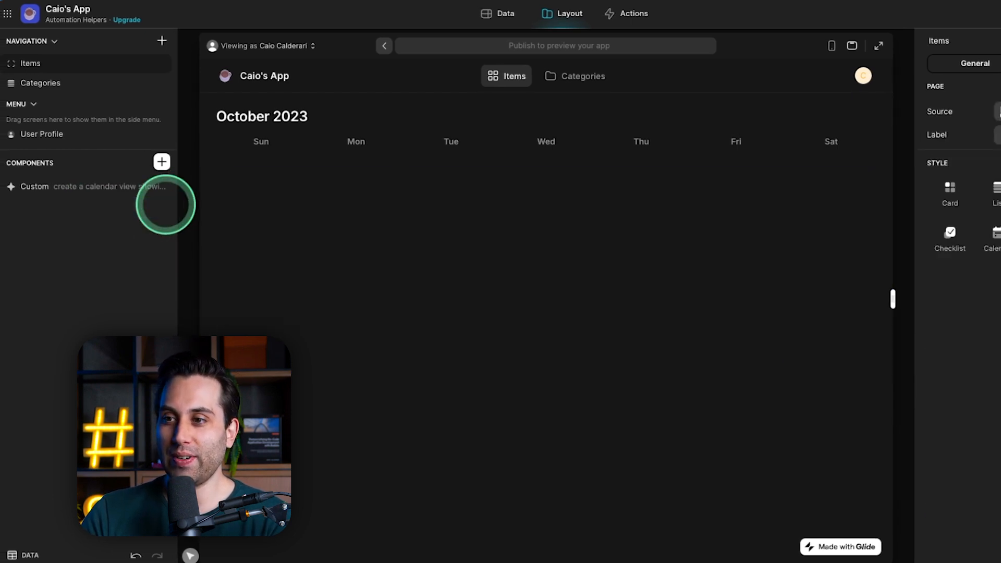
# Prompt the calendar component to "add date picker to the top to select a custom date, month, year" and pick 12/11/2024 in the preview.
pyautogui.click(230, 162)
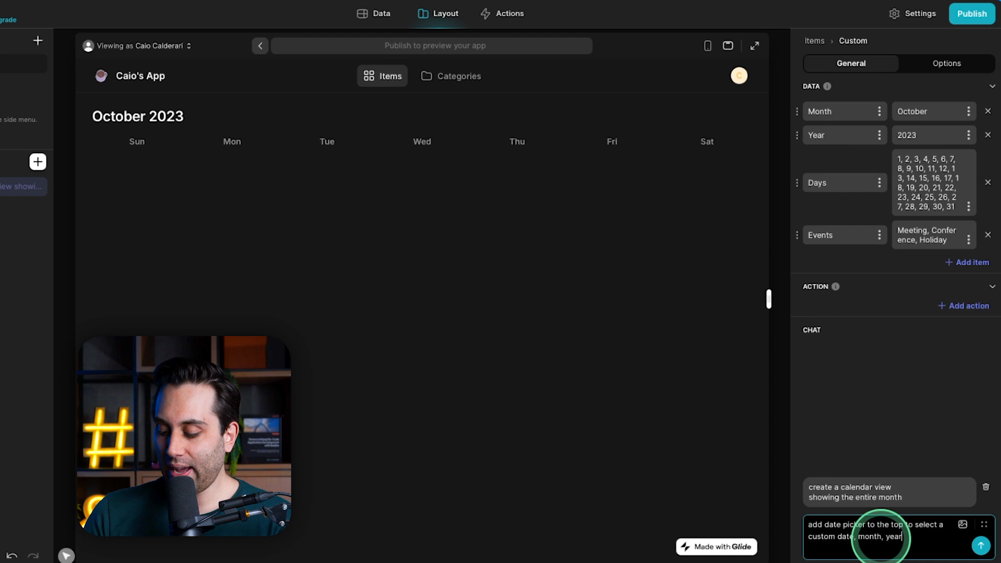
pyautogui.press('Return')
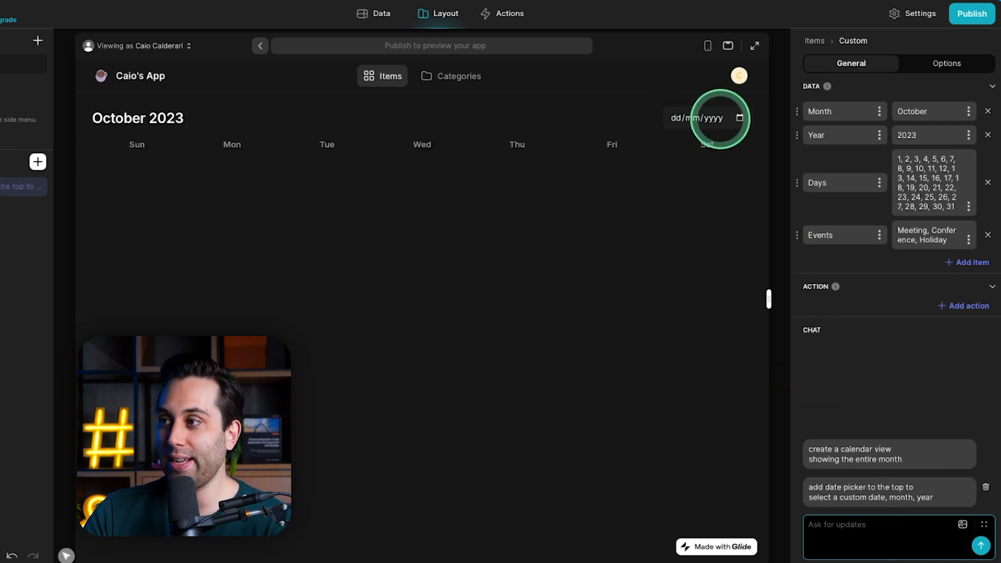
pyautogui.click(713, 118)
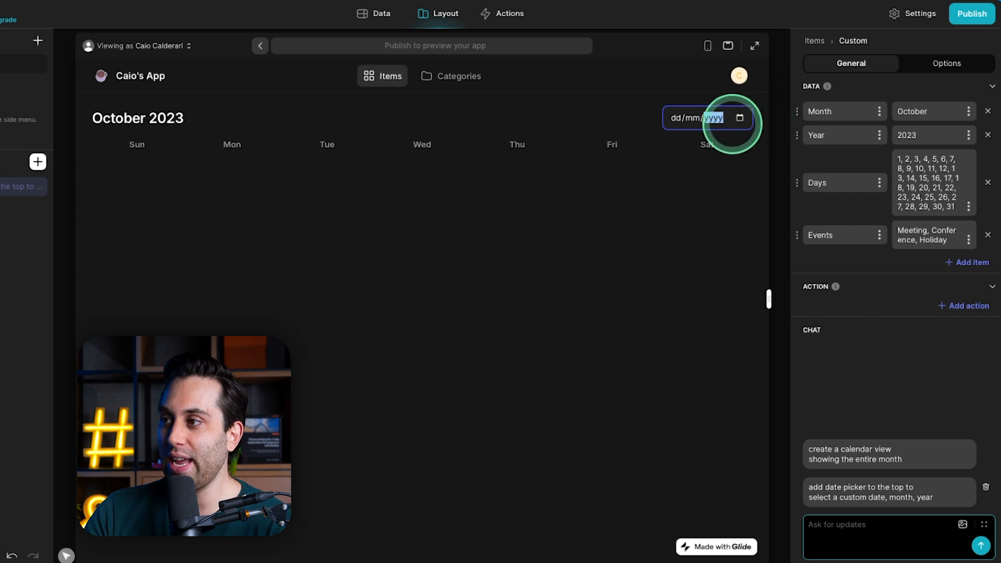
pyautogui.click(691, 118)
pyautogui.click(740, 118)
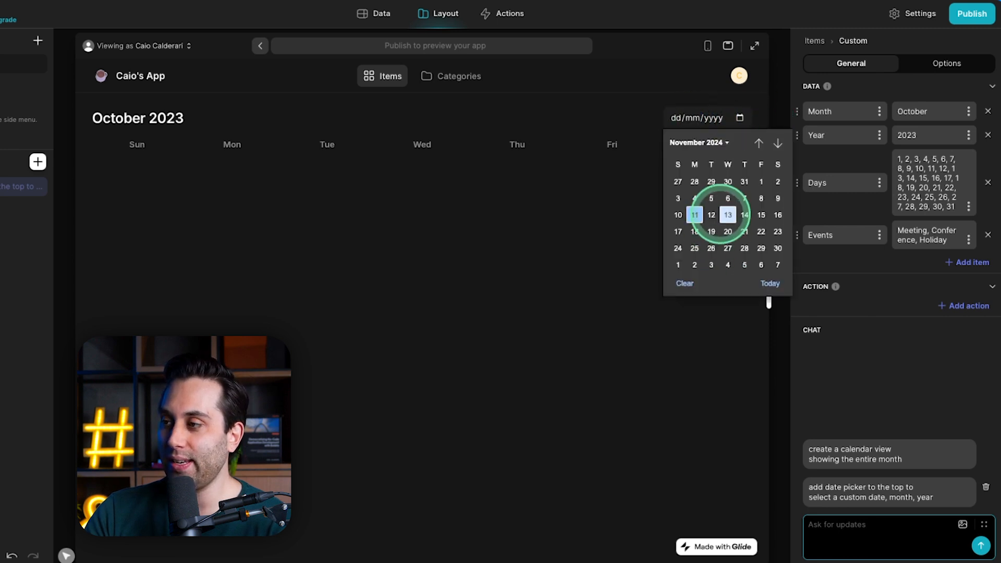
pyautogui.click(712, 215)
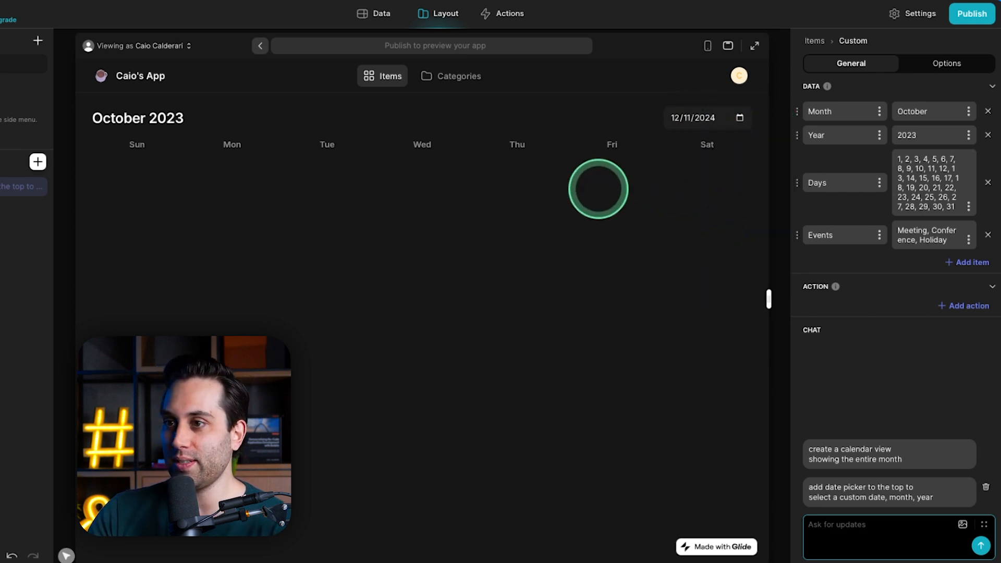
# Send the calendar component the prompt "show a calendar table, add arrows to navigate between months".
pyautogui.click(843, 530)
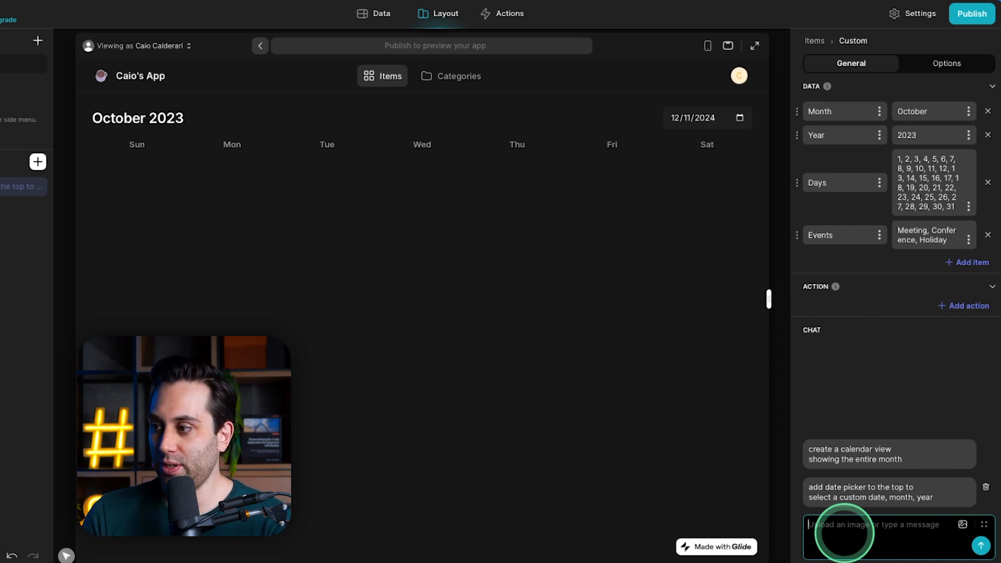
pyautogui.write('show a calendar table, add arrows to navigate between months')
pyautogui.press('Return')
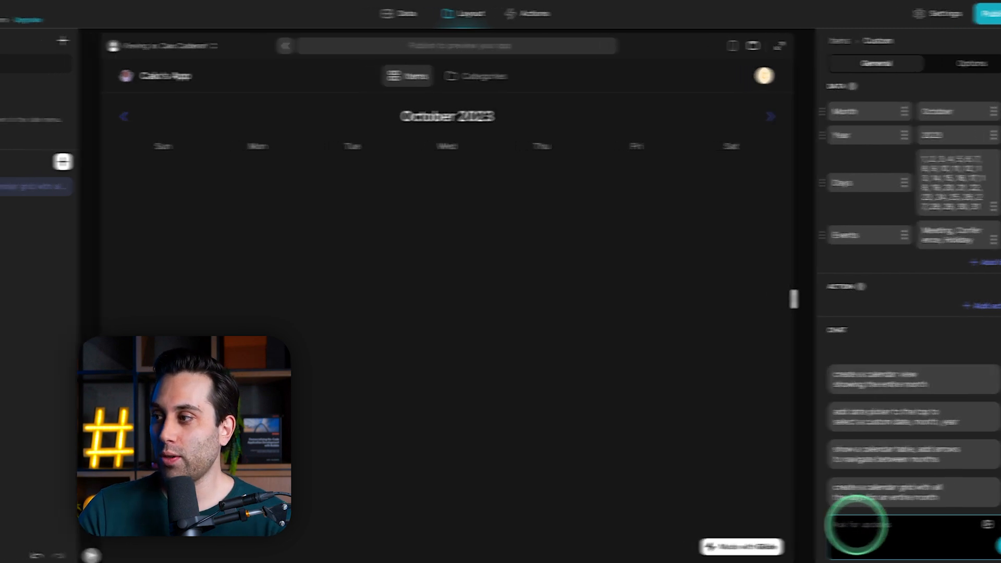
# Replace the calendar component with a new Custom AI component prompted with "create a calendar view showing the entire month in a grid view".
pyautogui.click(22, 212)
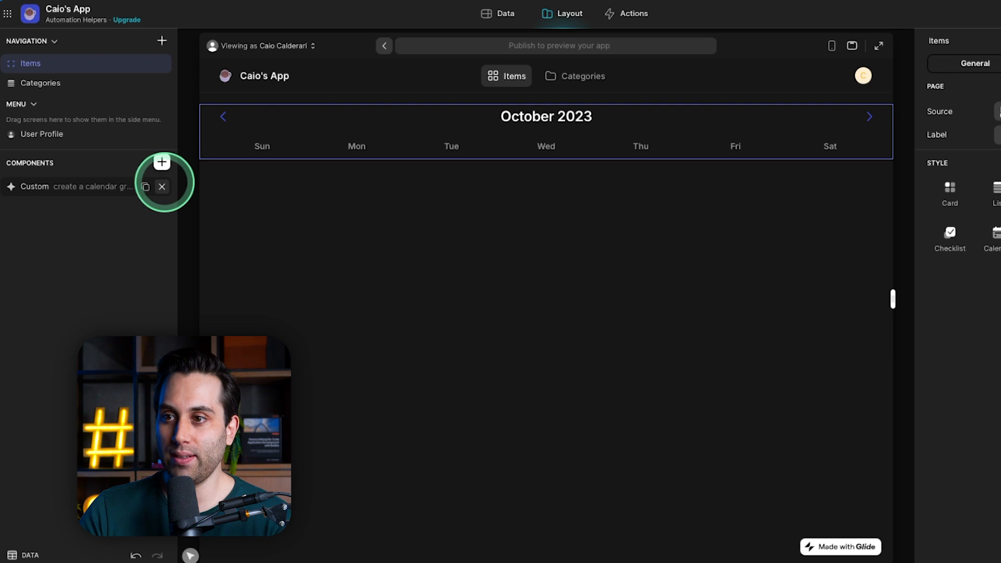
pyautogui.click(163, 187)
pyautogui.click(162, 161)
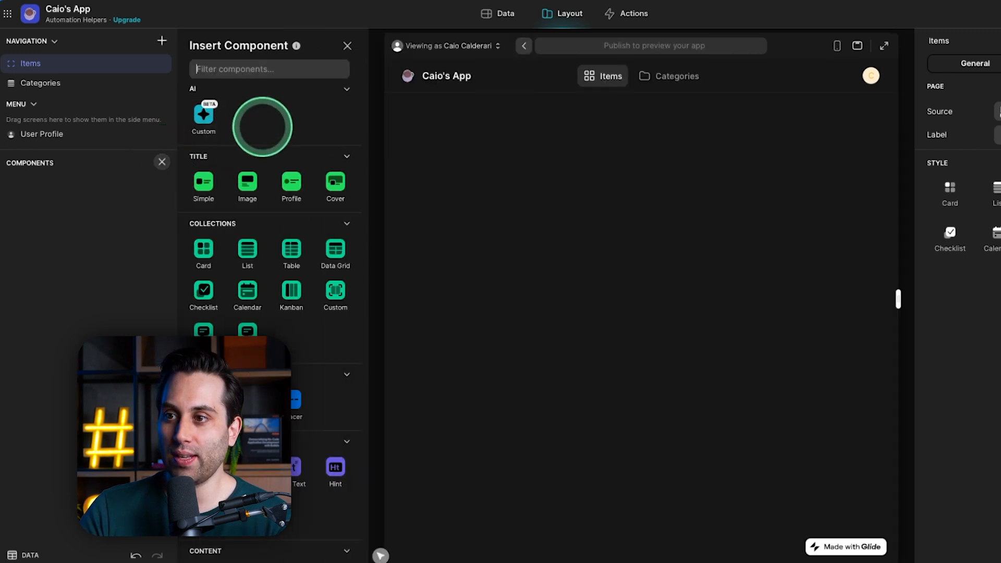
pyautogui.click(205, 114)
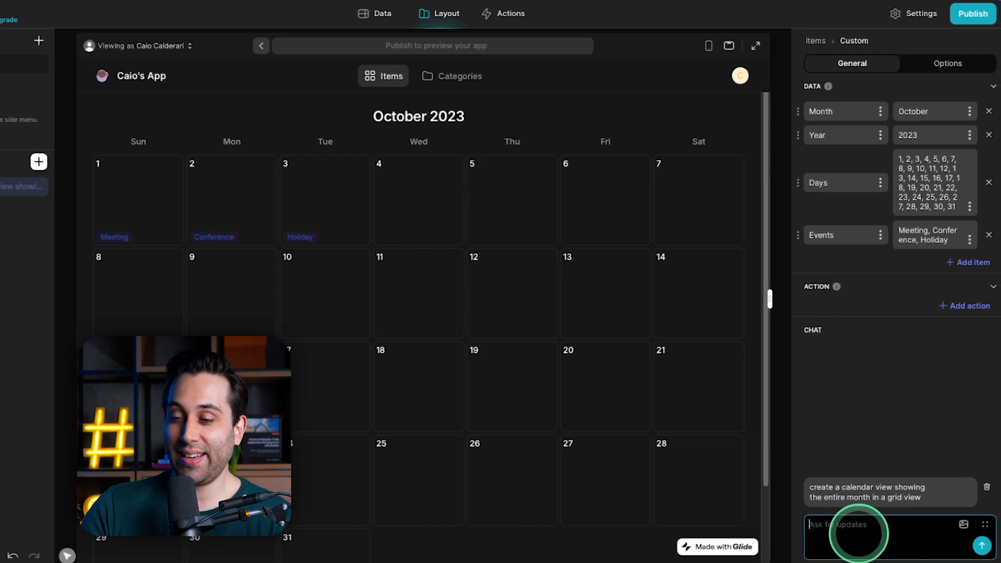
# Send the prompt "at the top of the calendar add options to select the month, and year, add arows to navigate between months on the side".
pyautogui.scroll(-3, 206, 292)
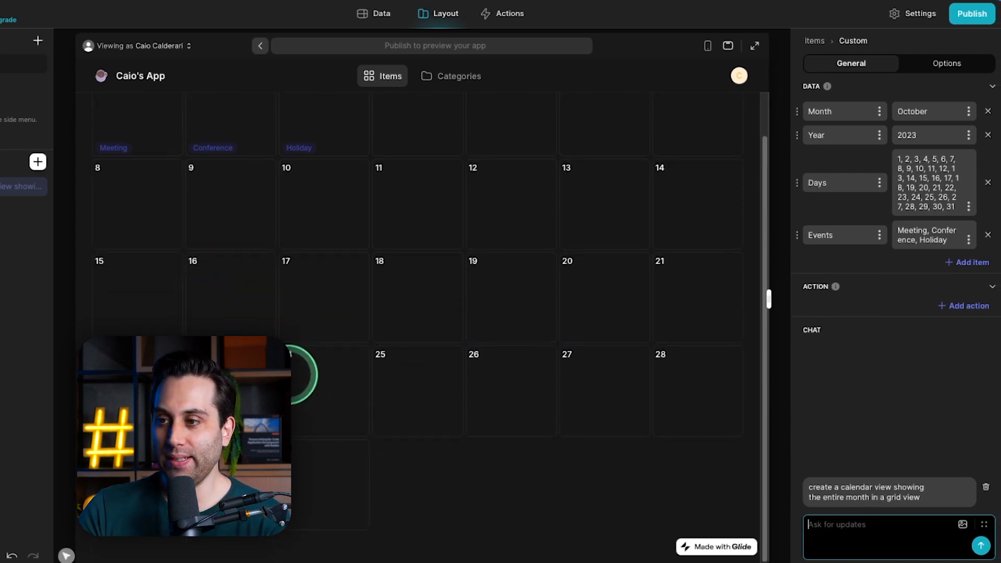
pyautogui.scroll(3, 303, 371)
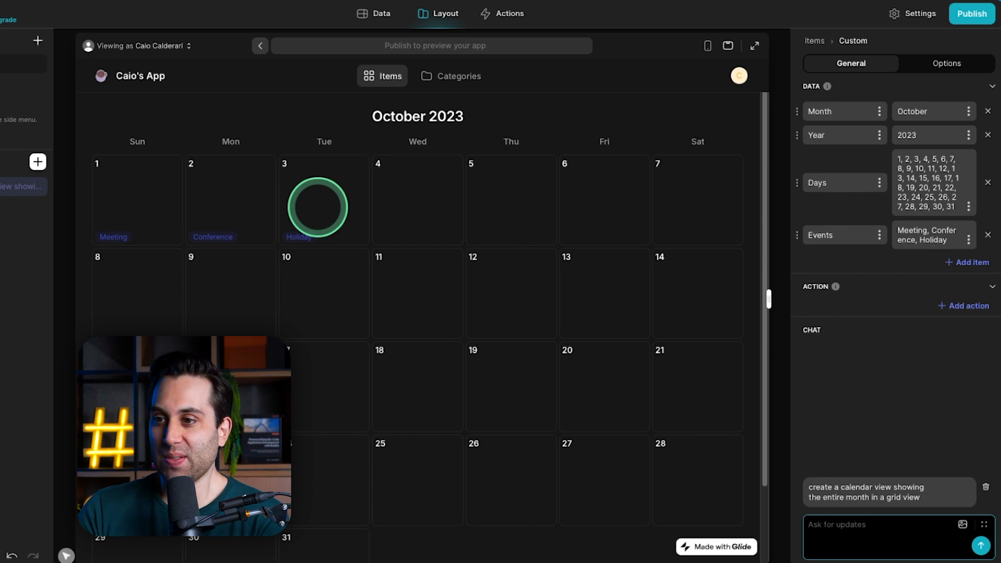
pyautogui.click(830, 531)
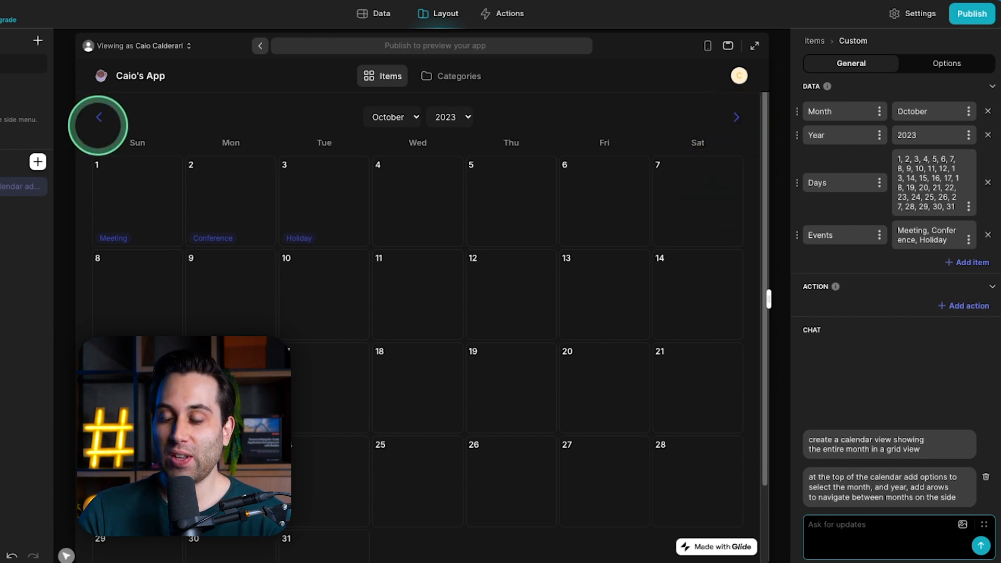
# Check which options the calendar's month and year selectors offer in the preview.
pyautogui.click(397, 120)
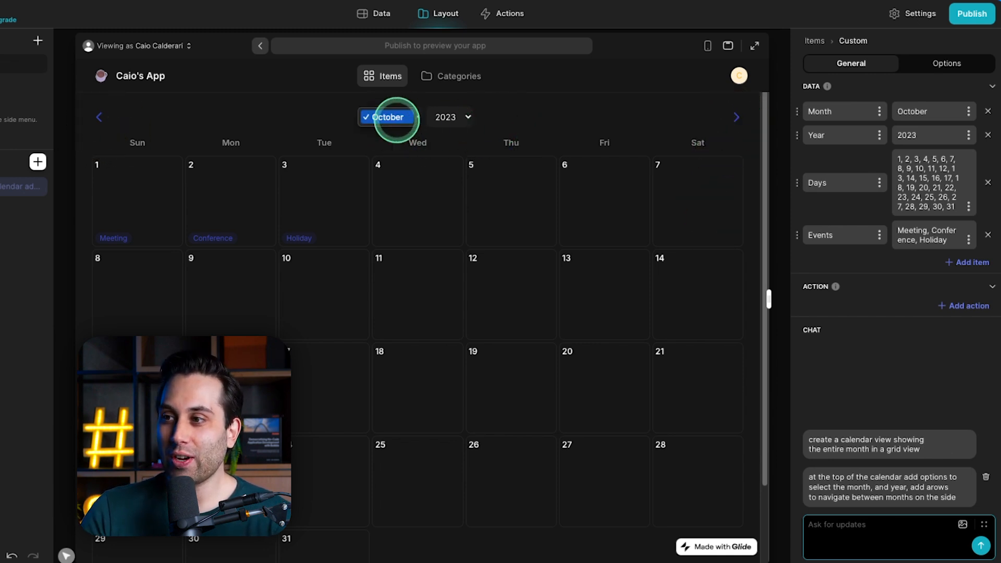
pyautogui.click(453, 119)
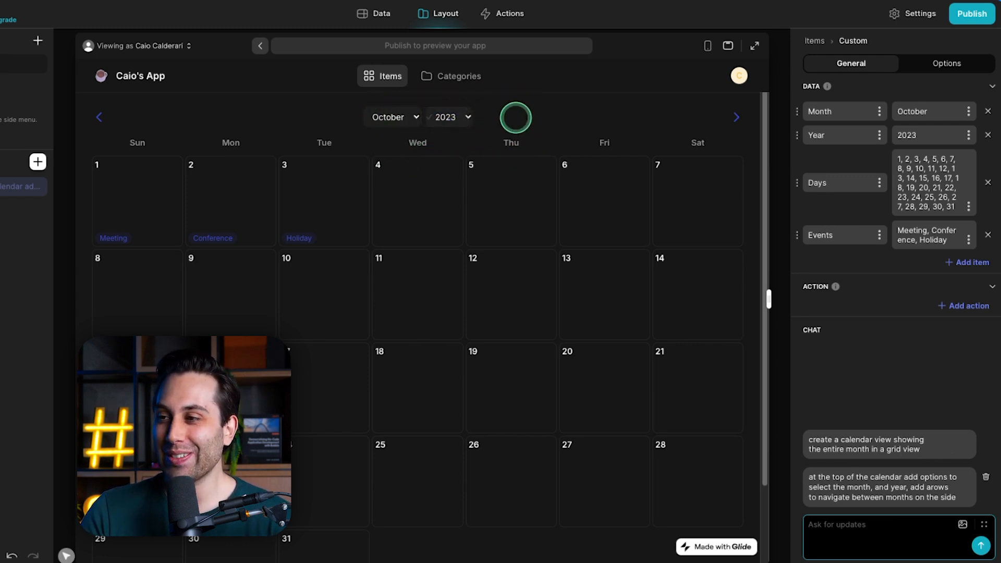
pyautogui.click(486, 124)
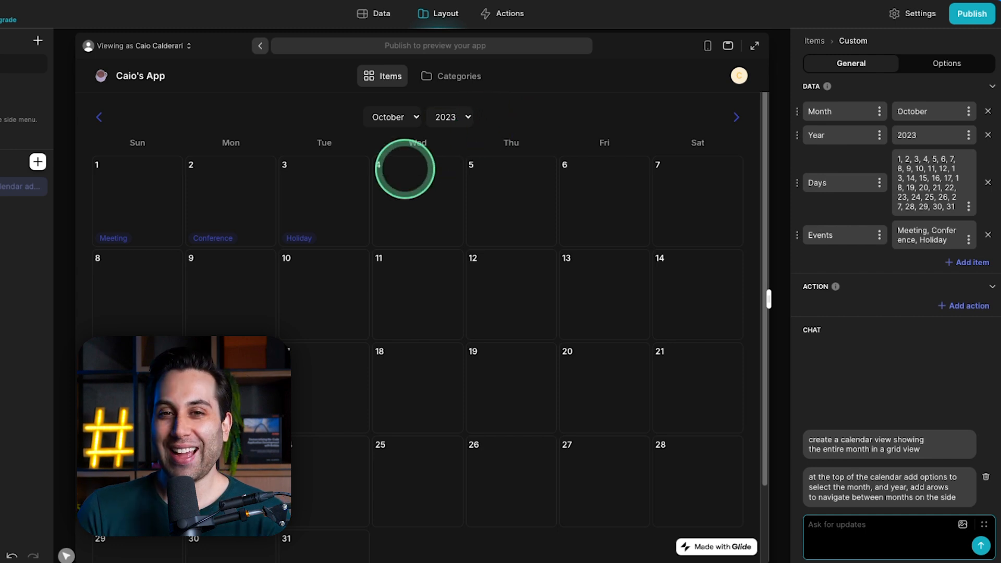
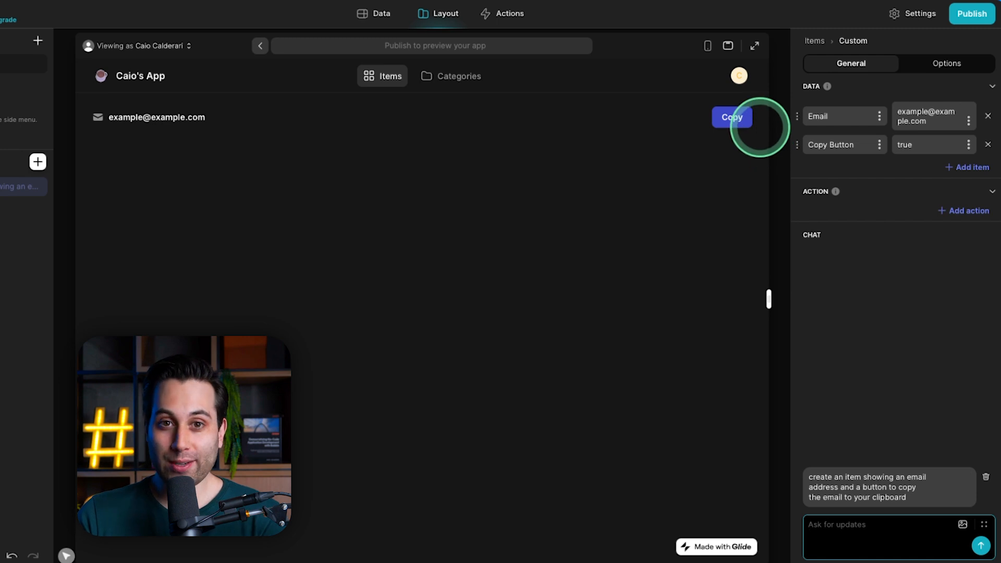
# Test the Copy button in the phone preview by pasting the clipboard into the Copy Button data value, and undo the paste.
pyautogui.click(707, 45)
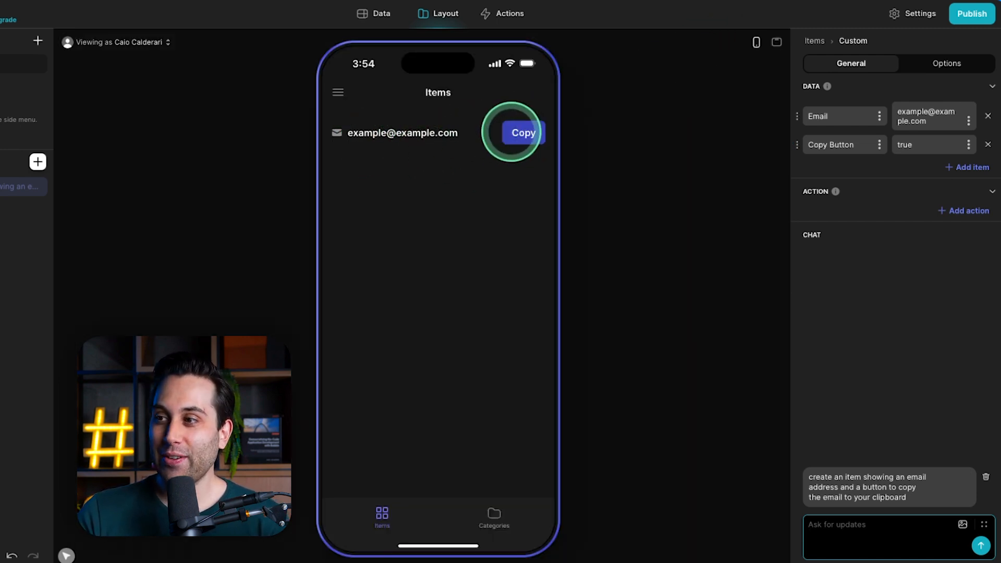
pyautogui.click(525, 132)
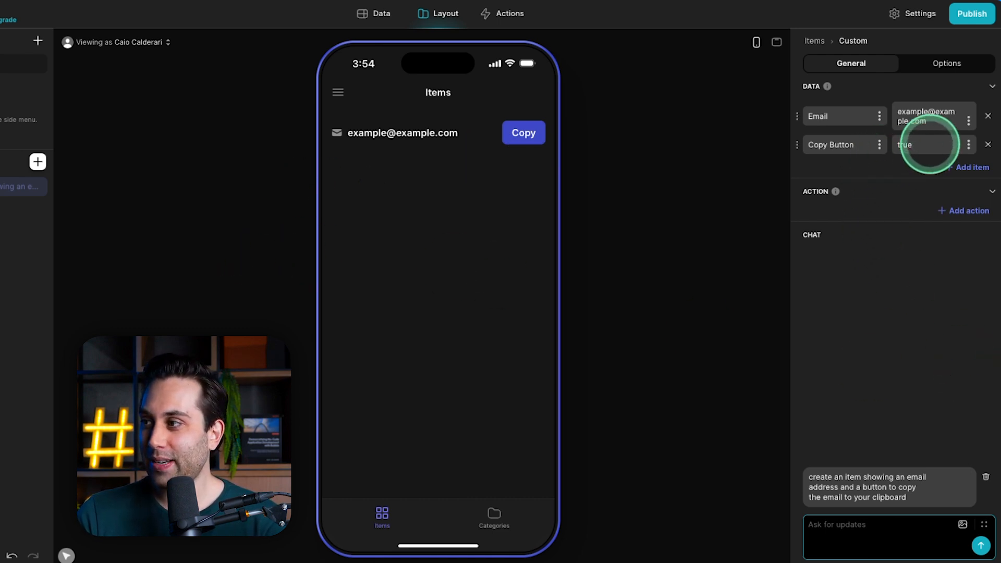
pyautogui.click(928, 145)
pyautogui.hotkey('ctrl', 'v')
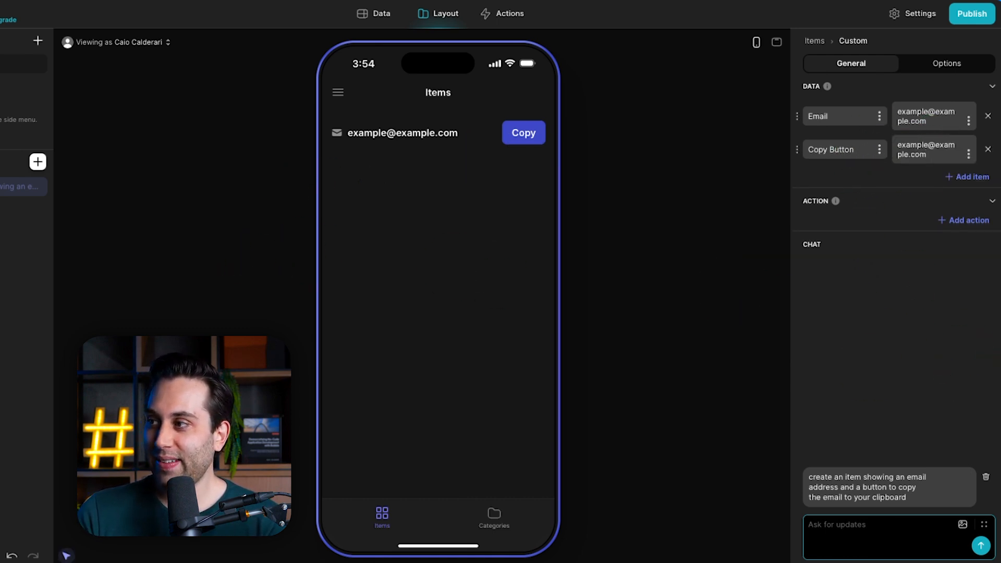
pyautogui.hotkey('ctrl', 'z')
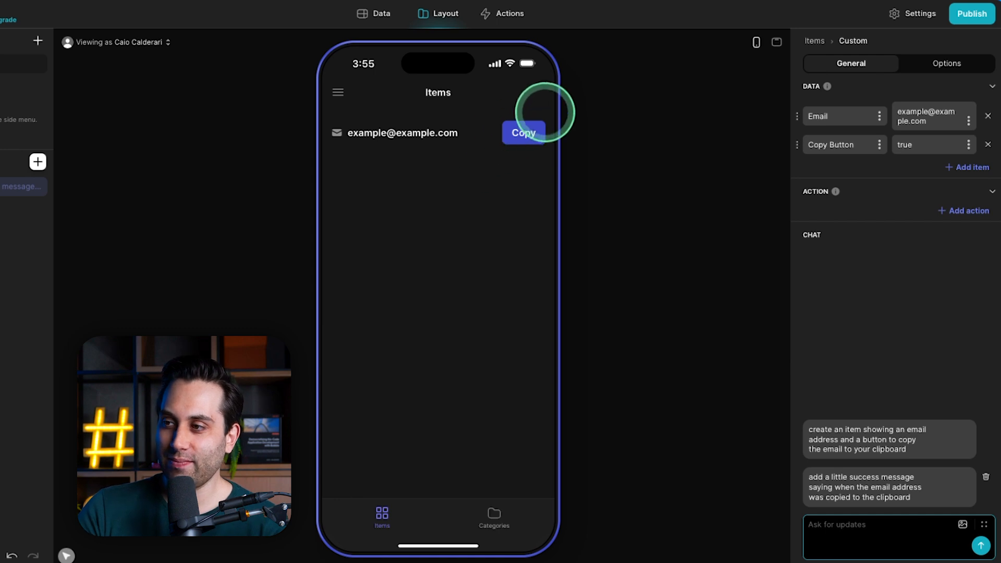
# Switch to the wide preview and send the prompt "change the success message to show at the top of the copy button".
pyautogui.click(776, 42)
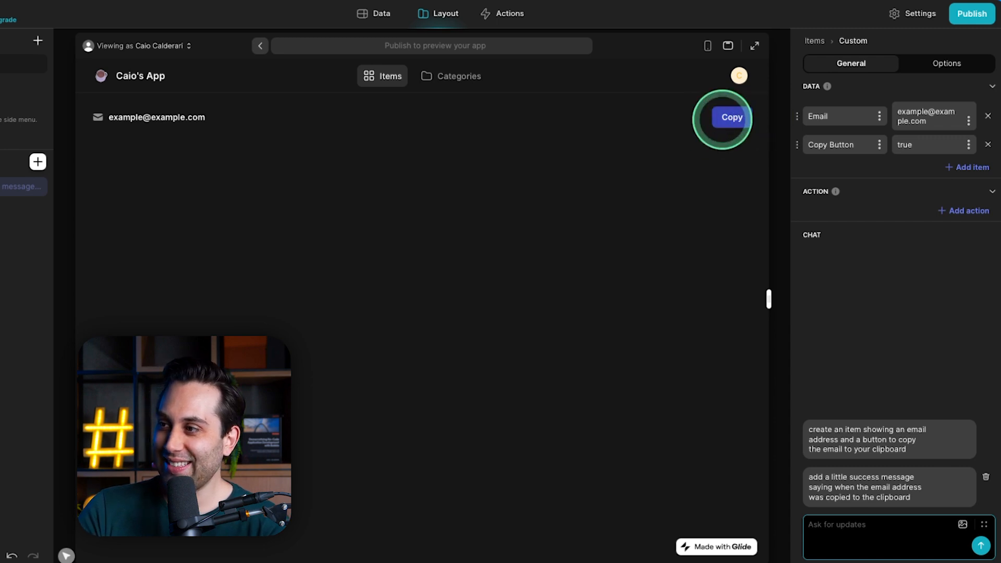
pyautogui.click(893, 522)
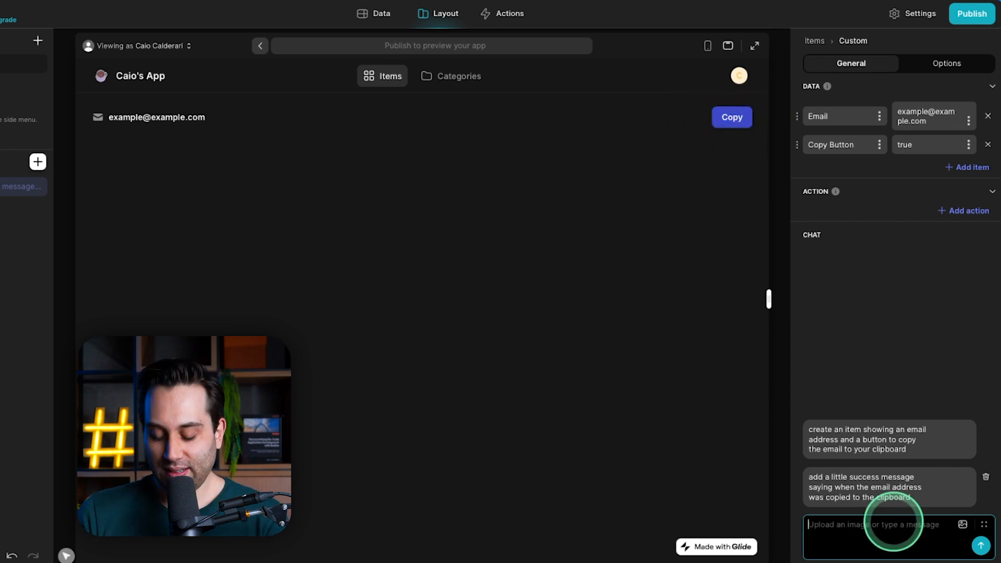
pyautogui.write('change the success message to show at the top of the')
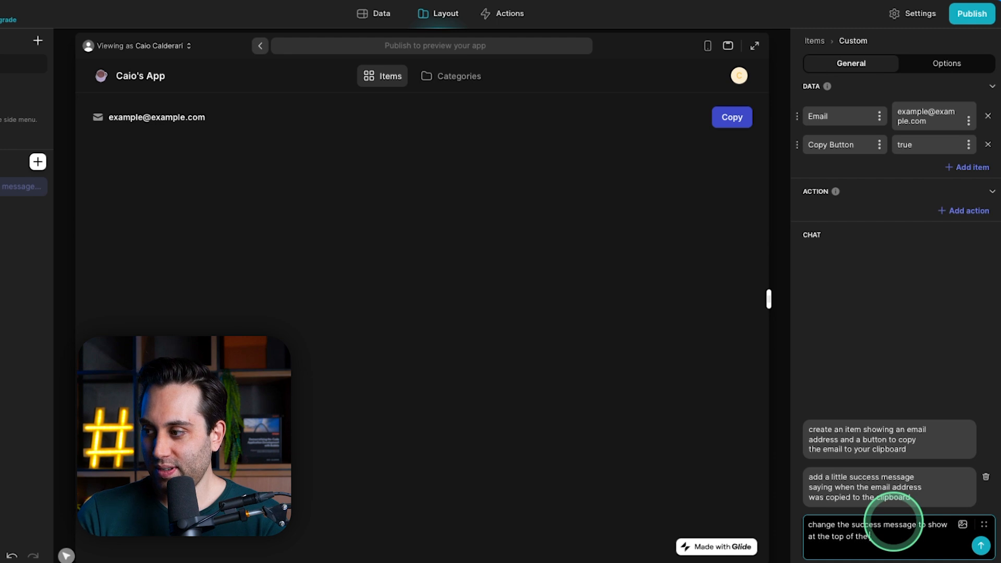
pyautogui.write('utton')
pyautogui.press('Return')
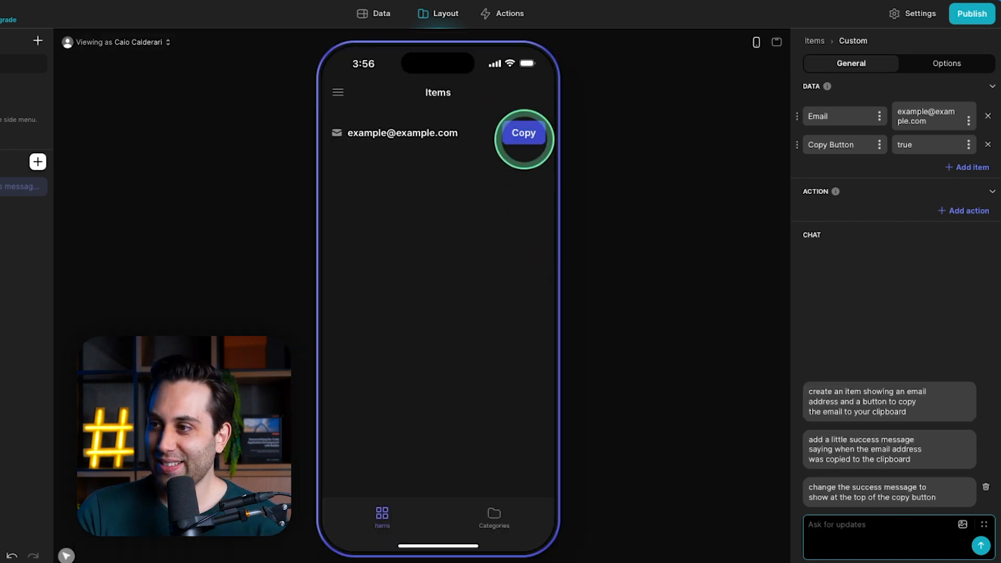
# Try the Copy button in the preview and send the prompt "make the animation for the success message slower".
pyautogui.click(523, 134)
pyautogui.click(839, 524)
pyautogui.write('make the anim')
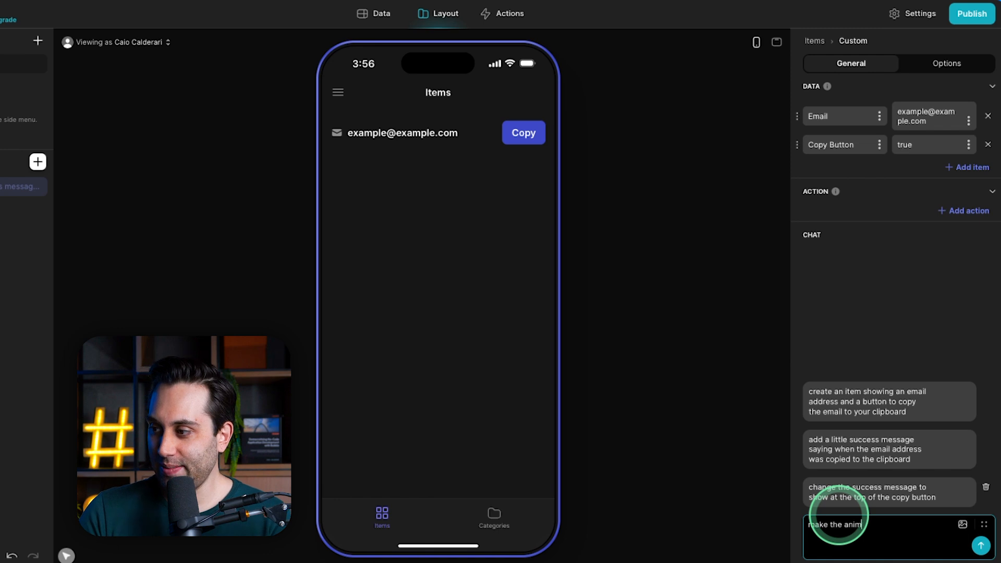
pyautogui.write('ation for the success message slower')
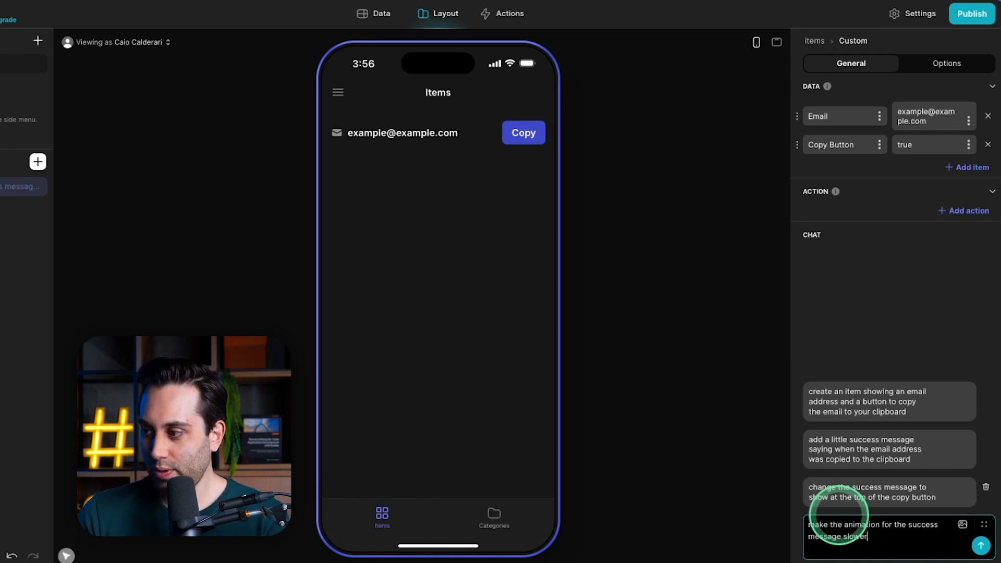
pyautogui.press('Return')
# Test the success message animation by using the Copy button several times in the preview.
pyautogui.click(536, 133)
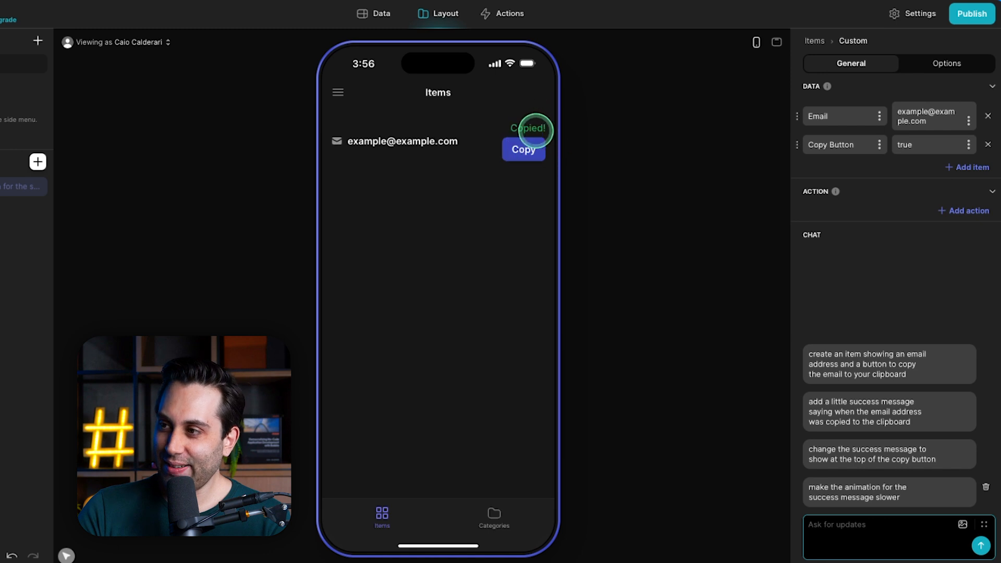
pyautogui.click(528, 134)
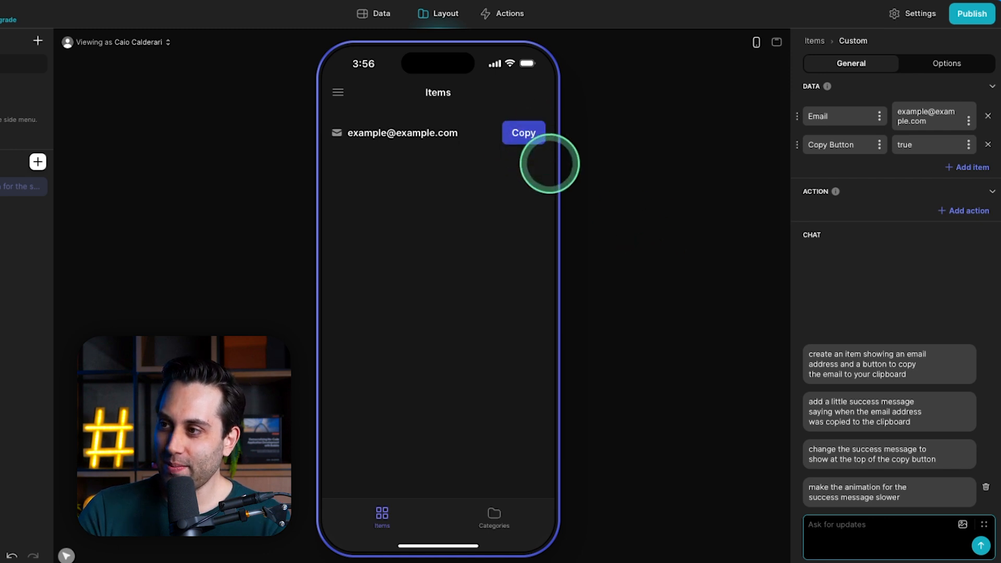
pyautogui.click(520, 140)
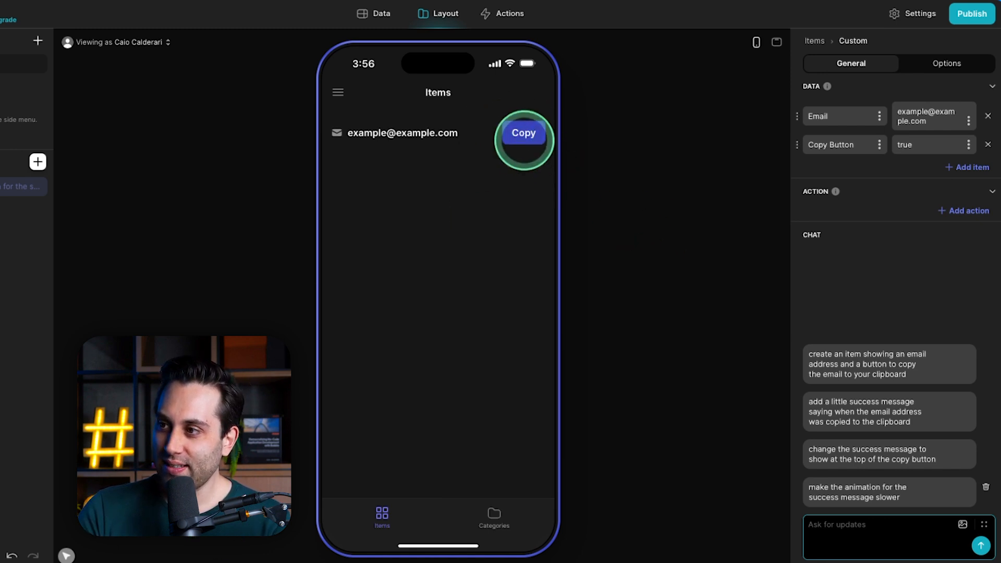
# Try the prompt "change the animation style and add it to a tooltip" on the email component.
pyautogui.click(860, 528)
pyautogui.write('cha')
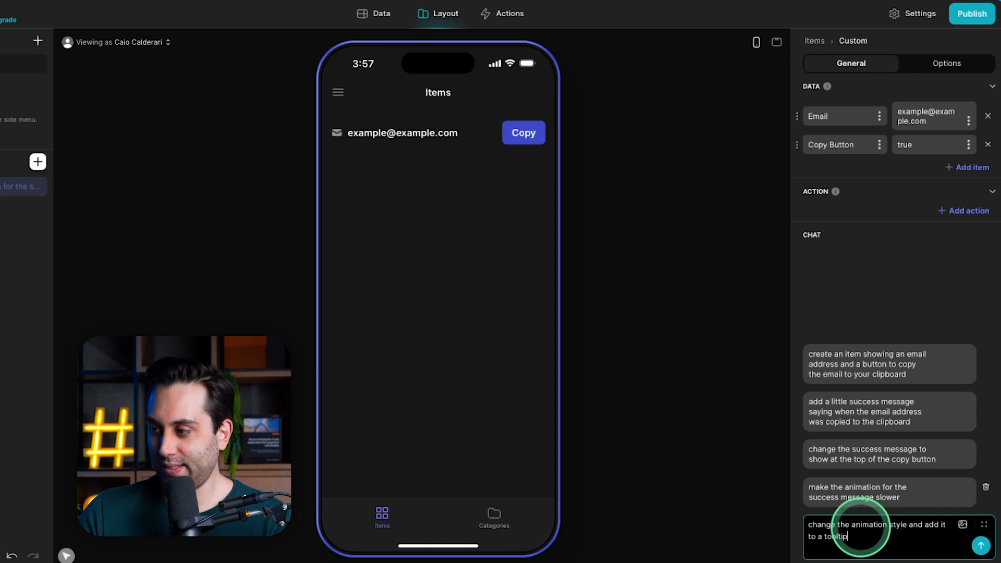
pyautogui.click(981, 545)
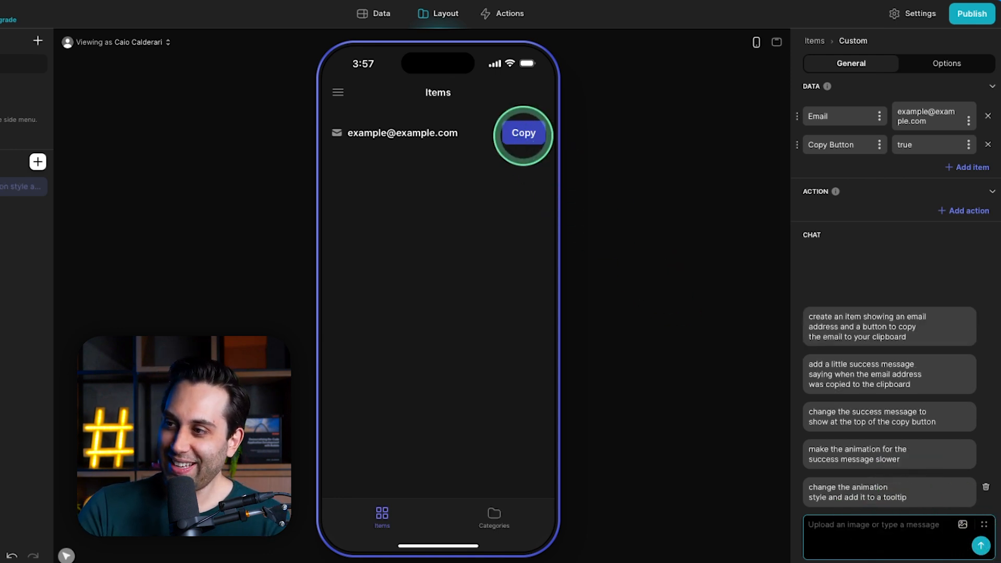
# Test the Copy button's tooltip version in the preview and delete the tooltip prompt from the chat.
pyautogui.click(522, 131)
pyautogui.click(518, 135)
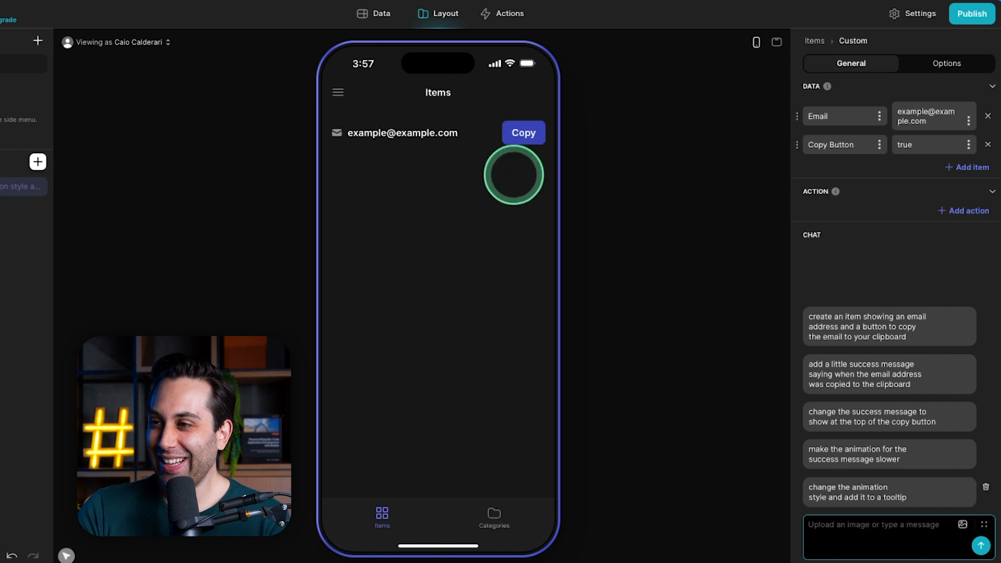
pyautogui.click(529, 129)
pyautogui.click(525, 132)
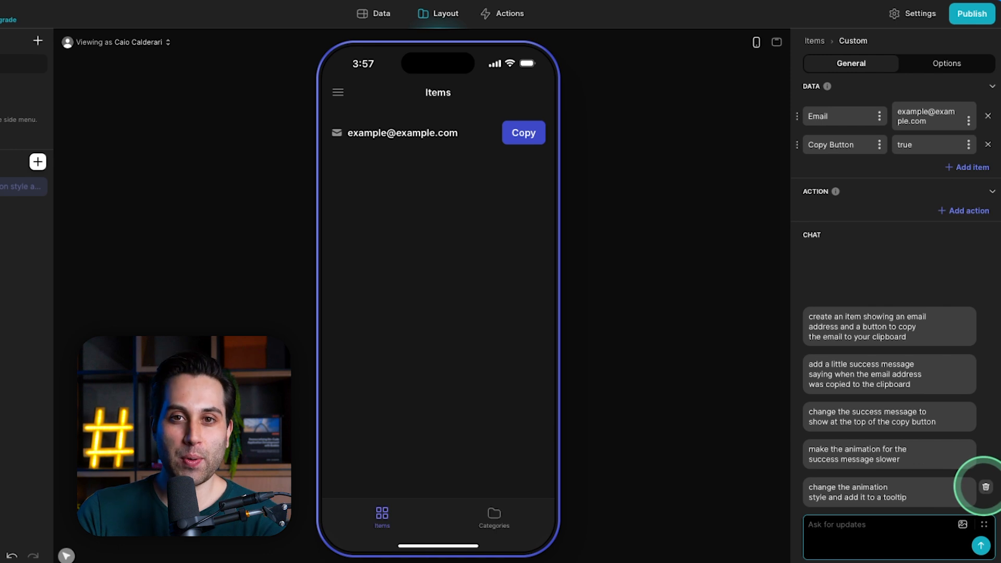
pyautogui.click(986, 487)
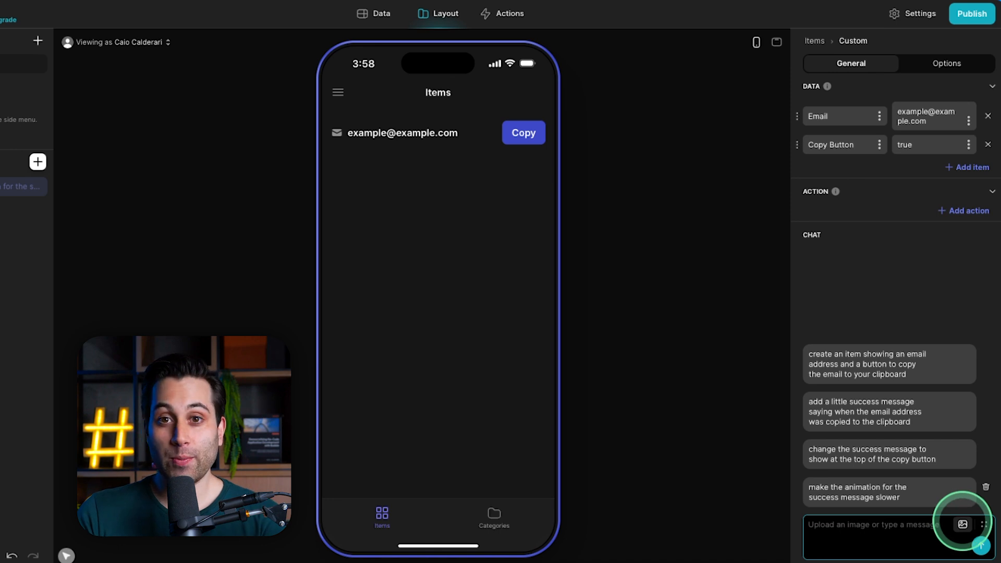
# Send a pasted screenshot with the prompt "improve the design based on this image reference", followed by "please adapt the colors to the design system colors".
pyautogui.press('super+v')
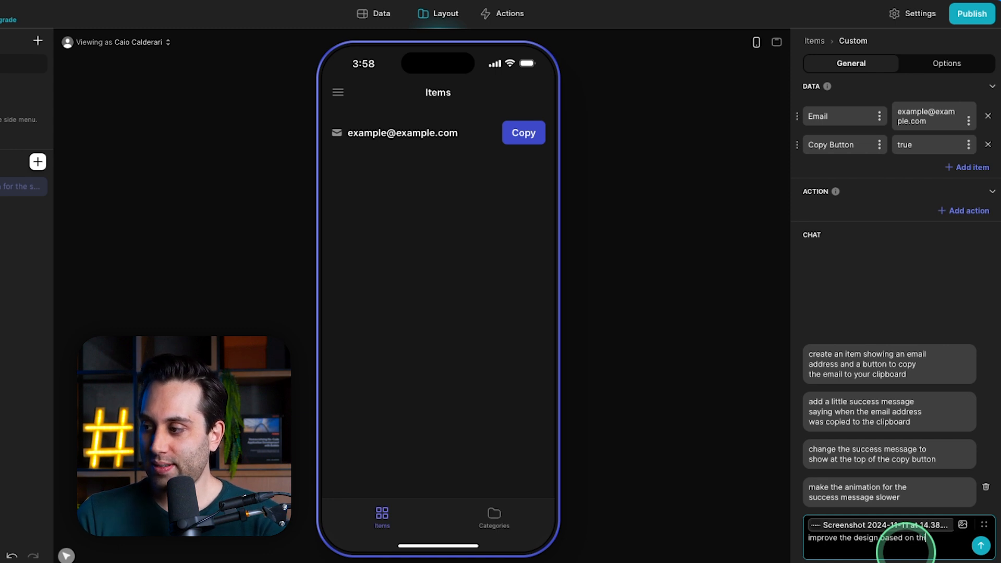
pyautogui.write('age reference')
pyautogui.click(981, 546)
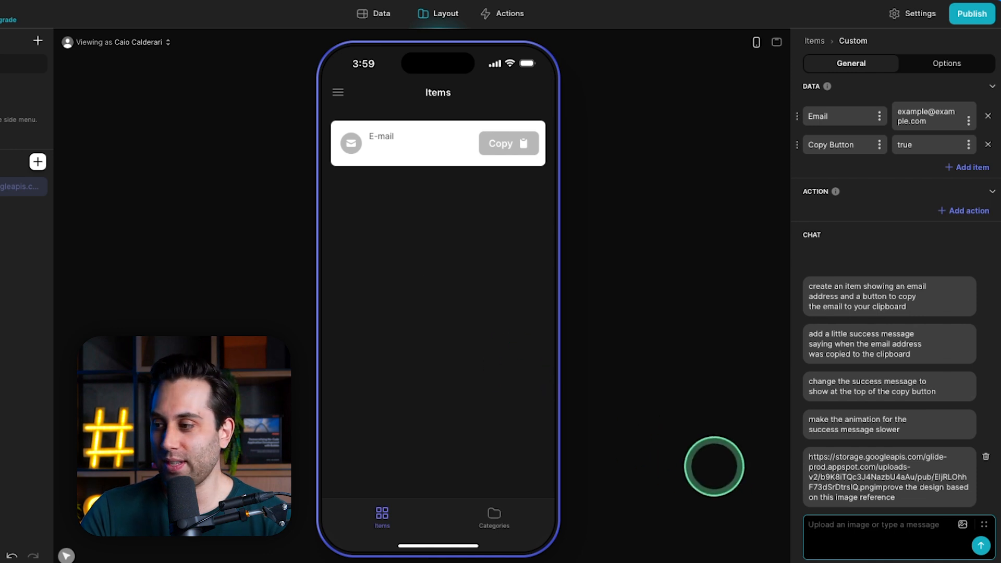
pyautogui.hotkey('ctrl', 'v')
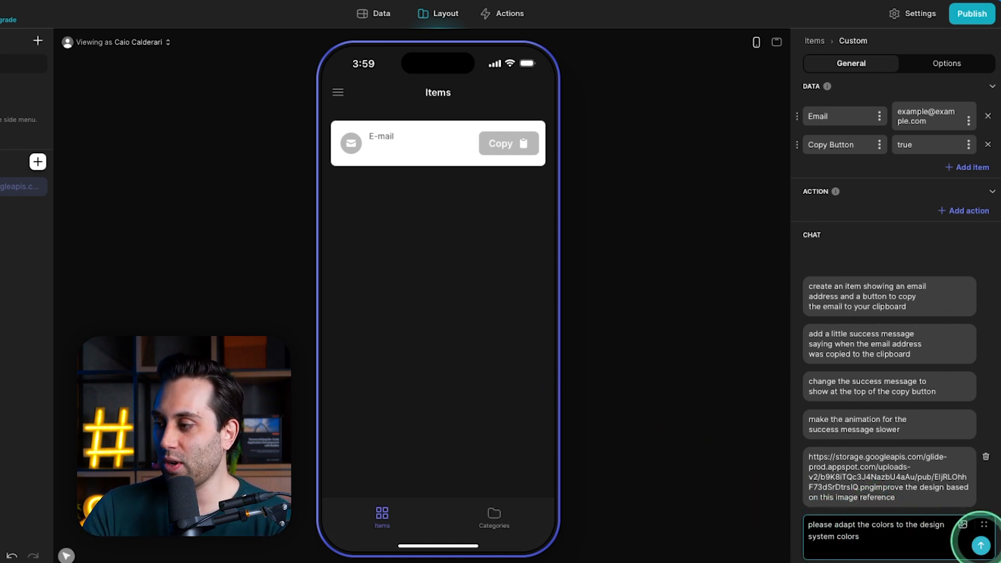
pyautogui.click(981, 546)
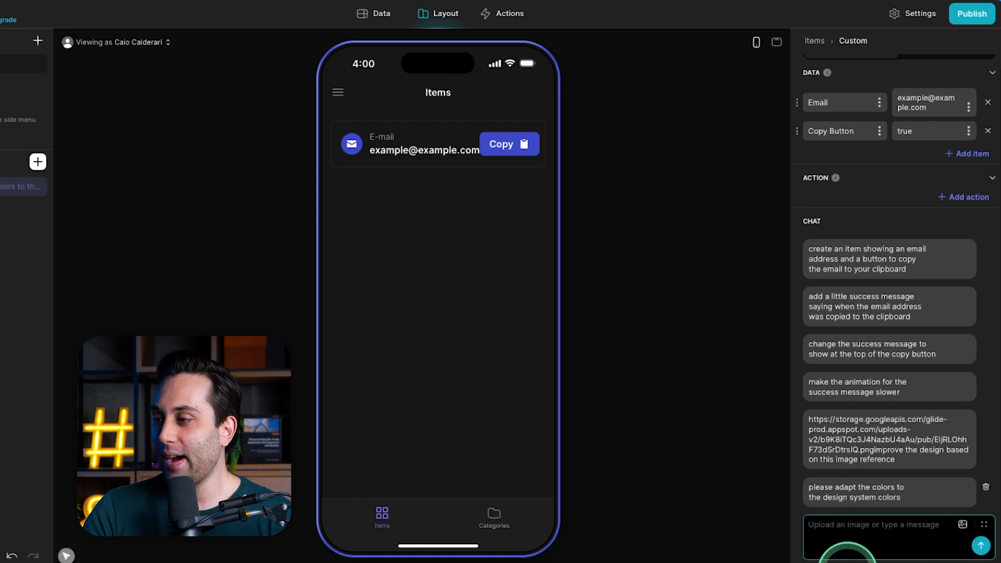
# Send the prompt "change the copy button and remove the label making it just an icon, move the copied success message outside the list item container".
pyautogui.click(842, 542)
pyautogui.write('change the copy button and remove the label making it just an icon, mov')
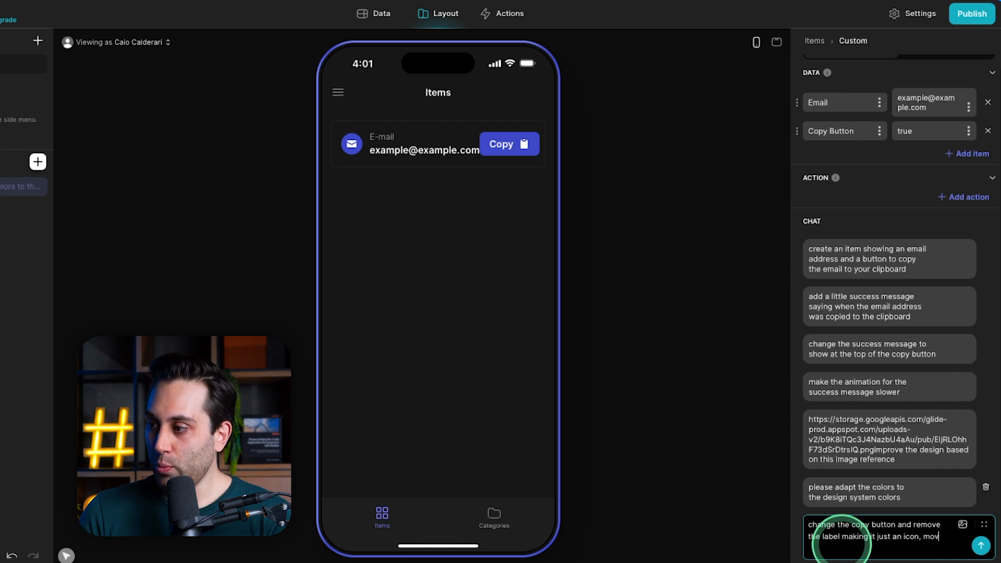
pyautogui.write('e the copied success message')
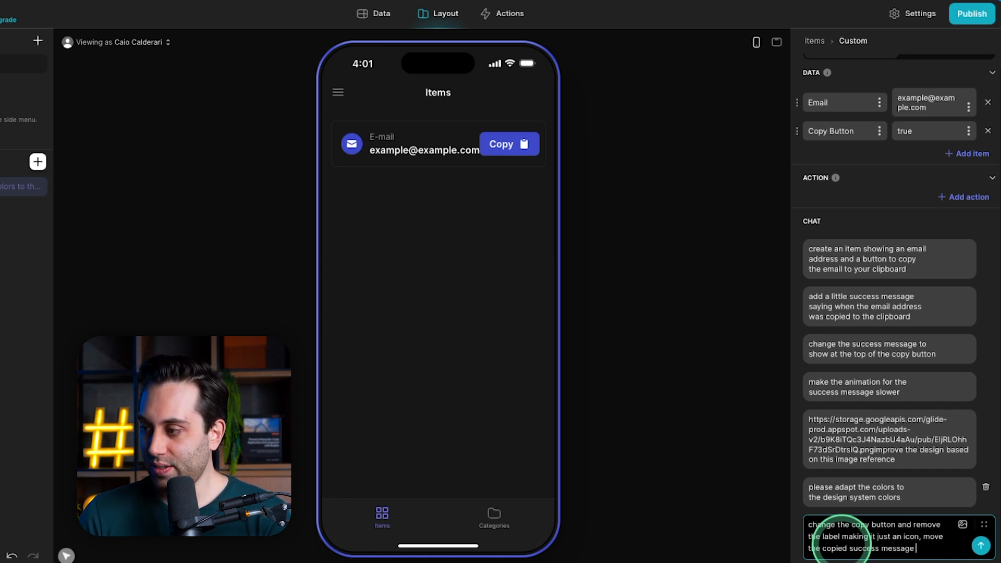
pyautogui.write(' outside the ')
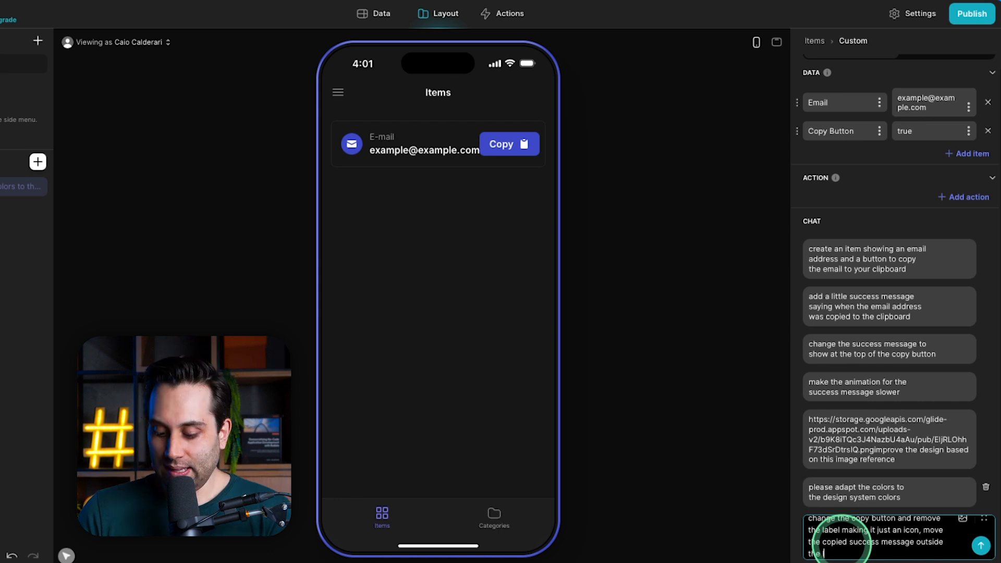
pyautogui.write('list item container')
pyautogui.press('Return')
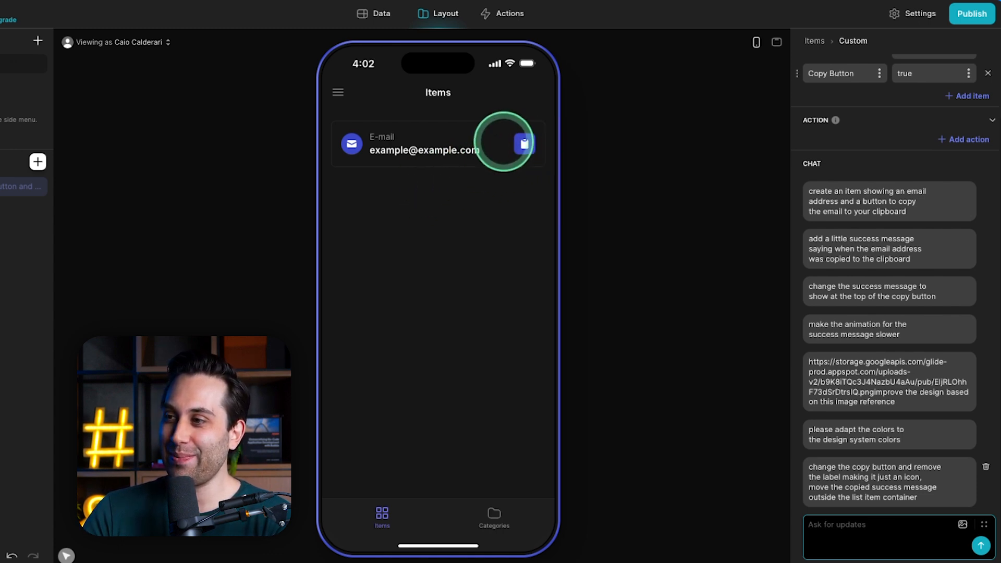
# Write a prompt making the success message green with white text, adding a checked icon close to it, and removing the animation or making it longer.
pyautogui.click(916, 532)
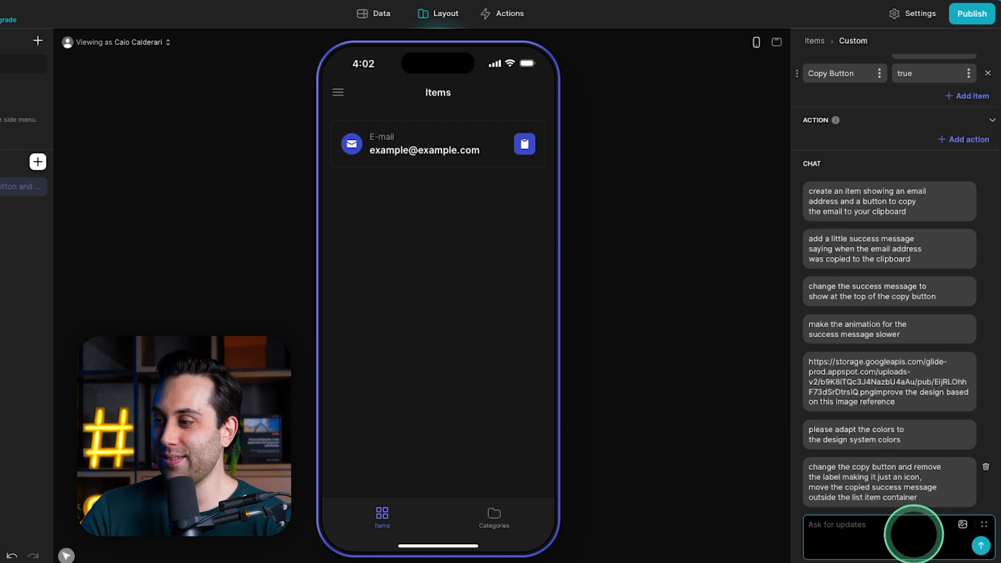
pyautogui.hotkey('ctrl', 'v')
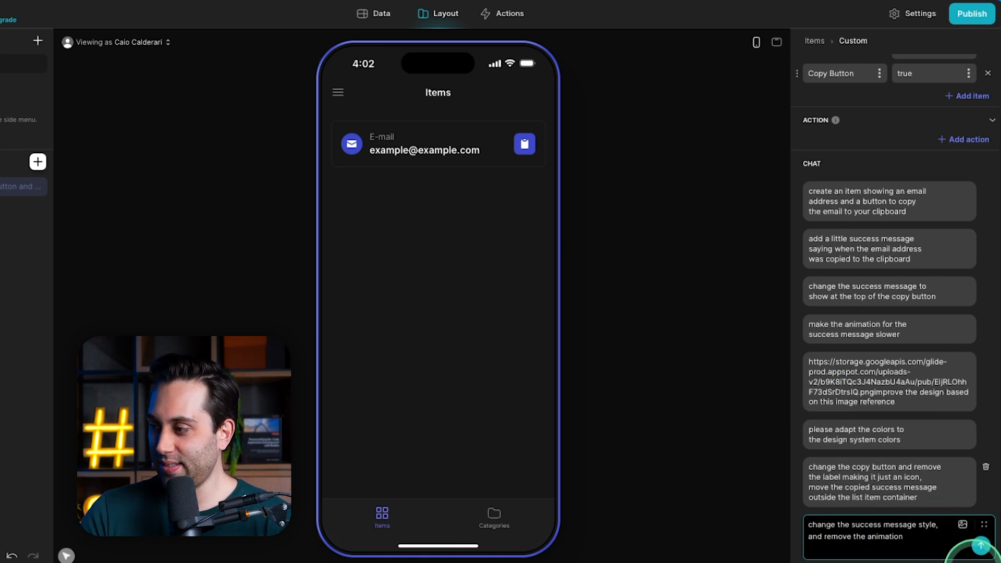
pyautogui.write('making it green')
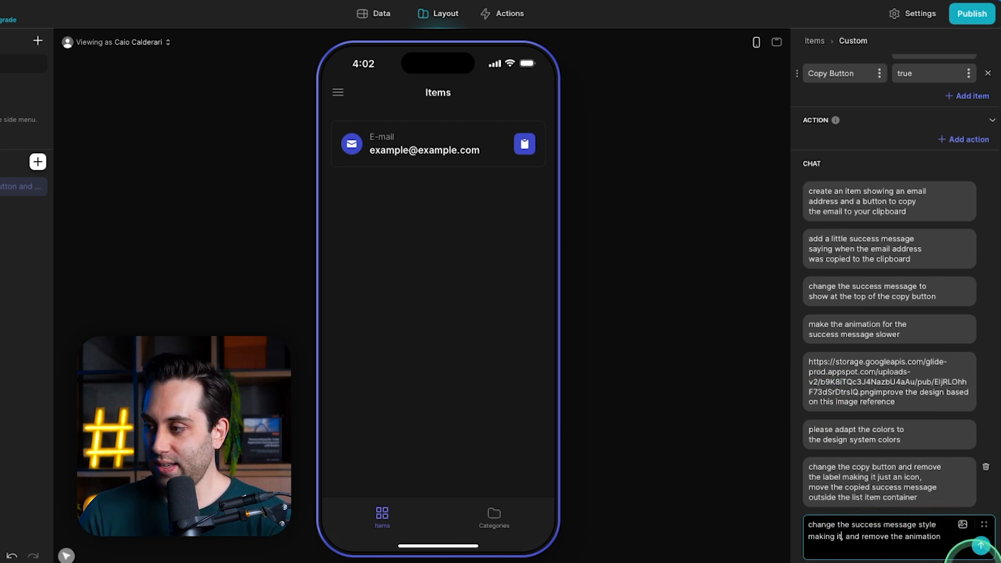
pyautogui.write(' with the tex')
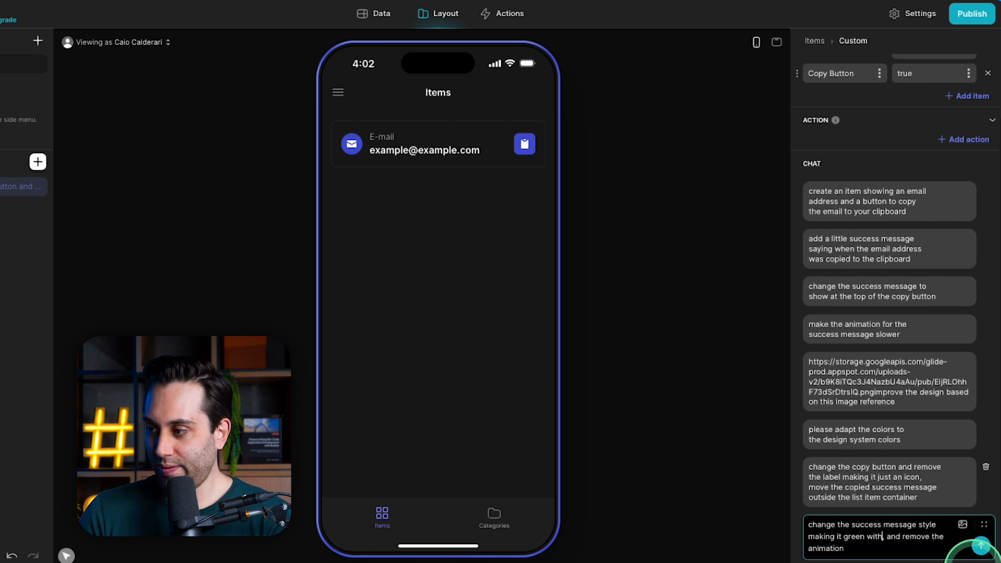
pyautogui.write('t in wh ')
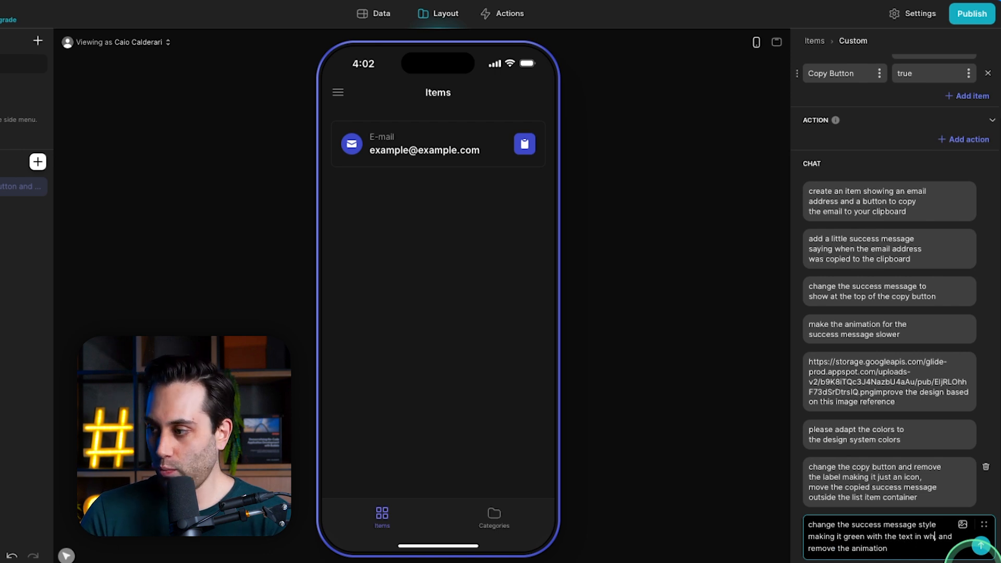
pyautogui.write('ite, add a checked i')
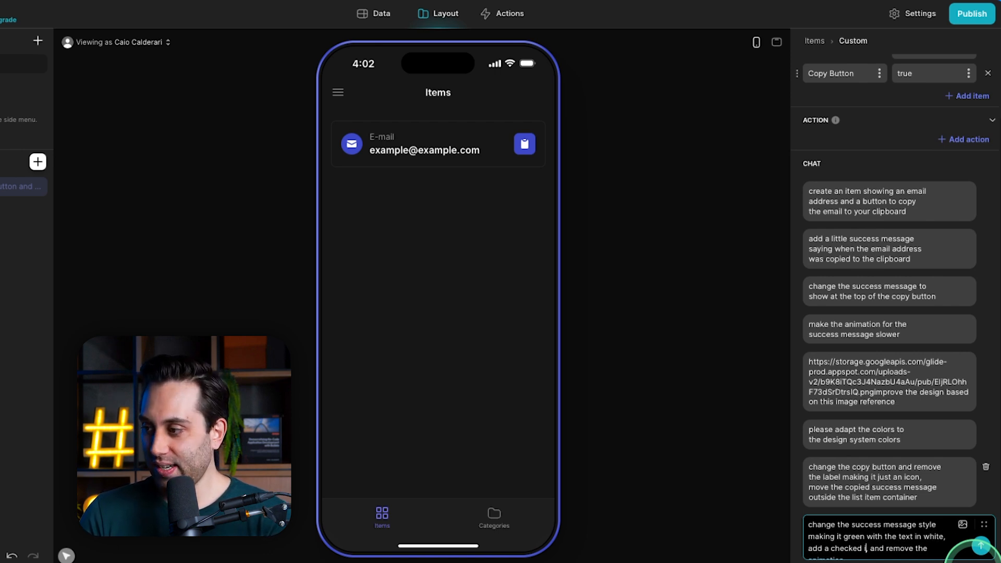
pyautogui.write('con close to i')
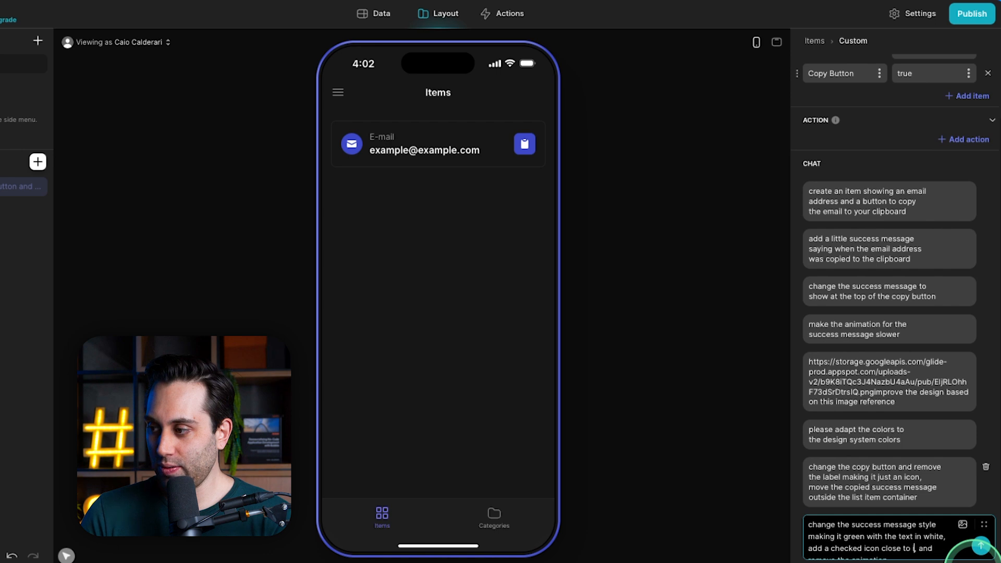
pyautogui.write('t')
pyautogui.press('Down')
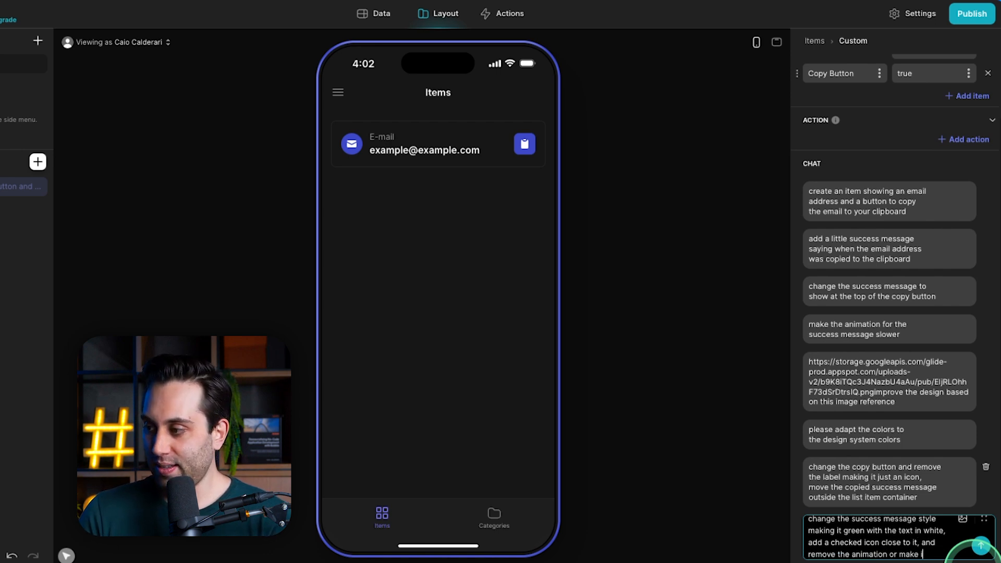
pyautogui.write('onger')
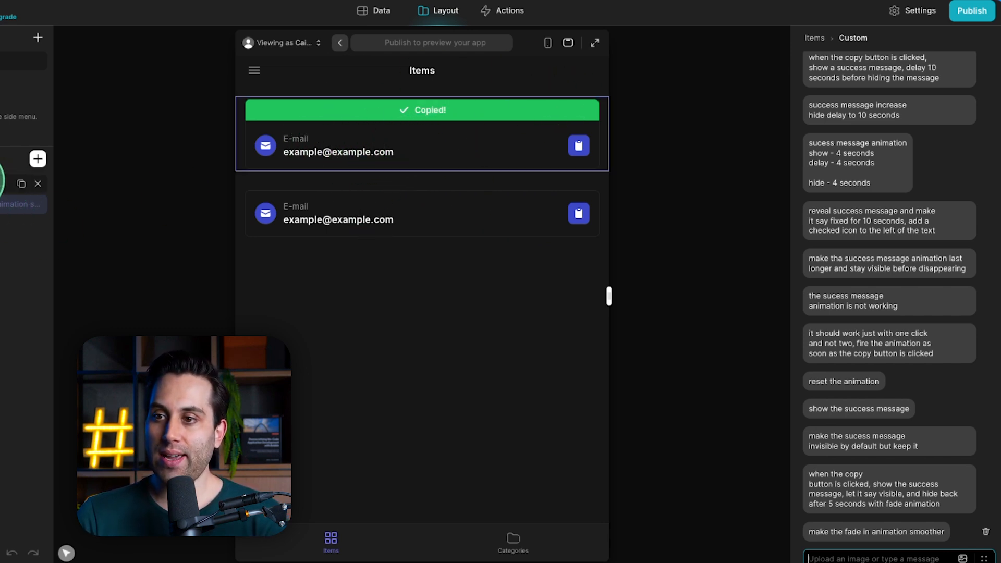
# Review the prompt history of the custom email component that shows the green "Copied!" message above its list item.
pyautogui.click(1, 181)
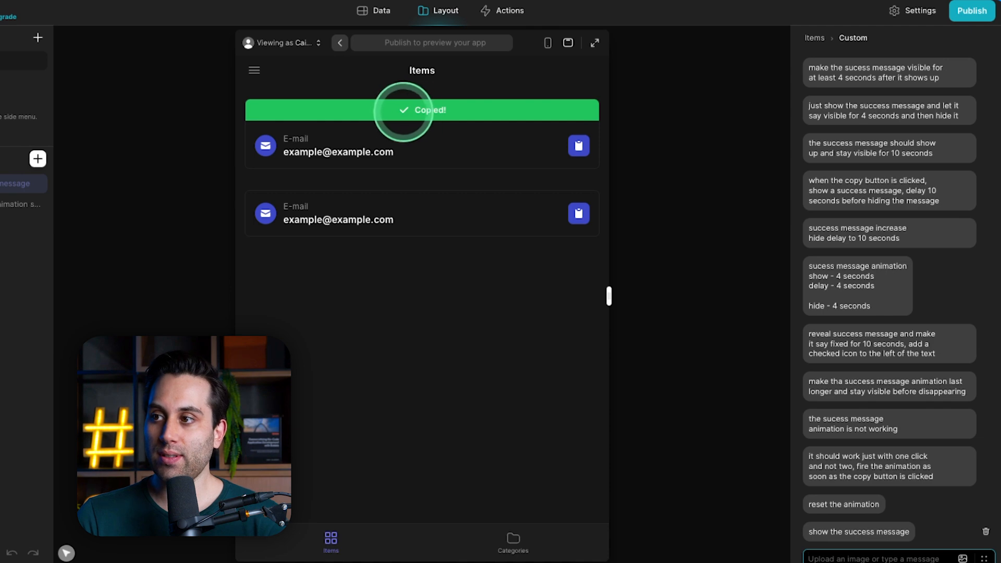
pyautogui.scroll(8, 876, 216)
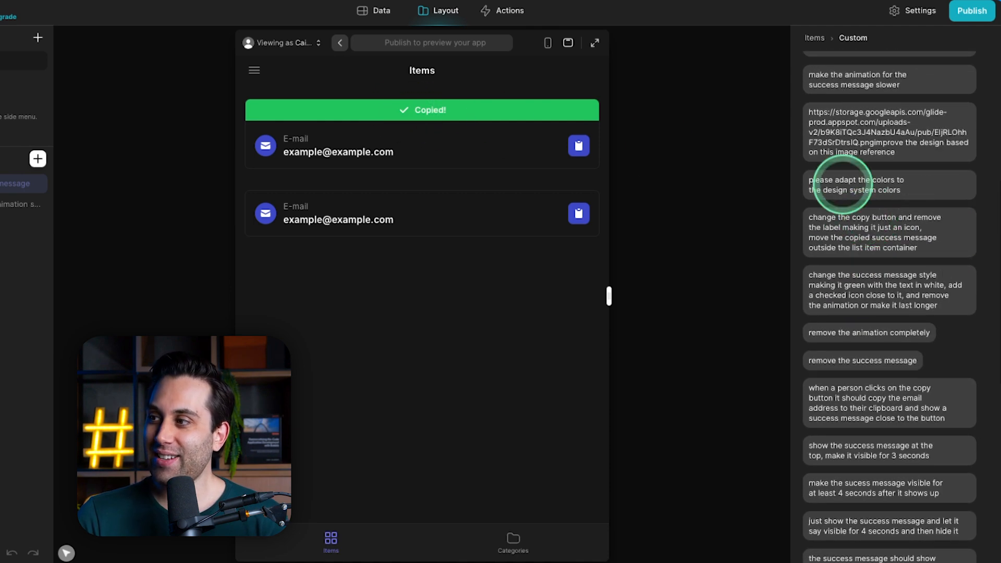
pyautogui.scroll(-8, 851, 203)
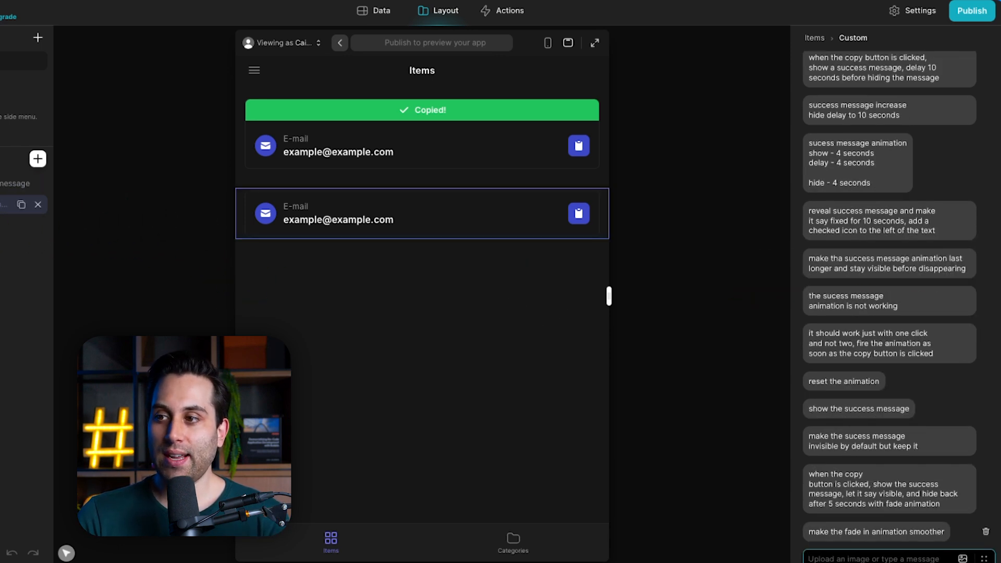
# Test the copy button of the second email item in the Items screen preview several times.
pyautogui.click(584, 210)
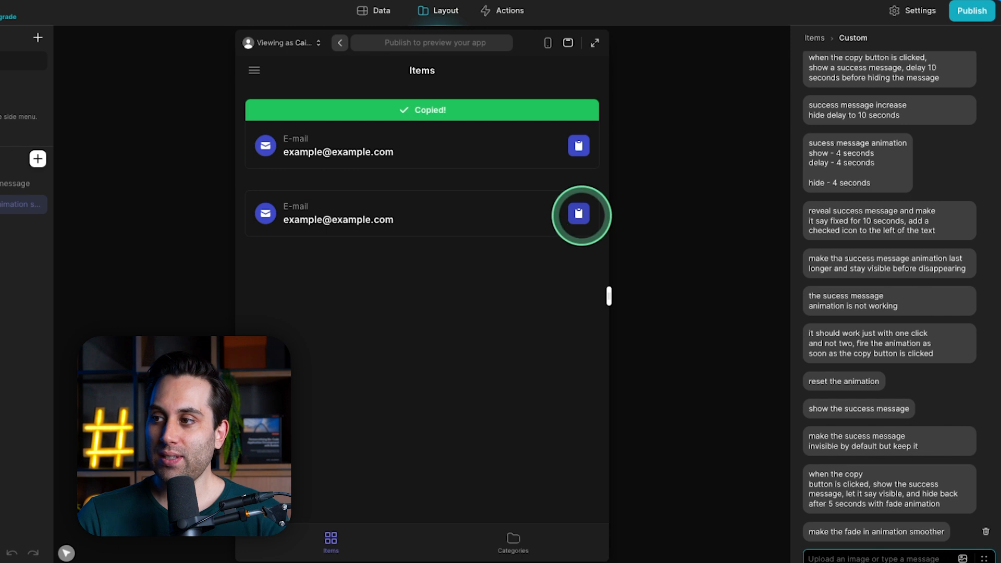
pyautogui.click(581, 216)
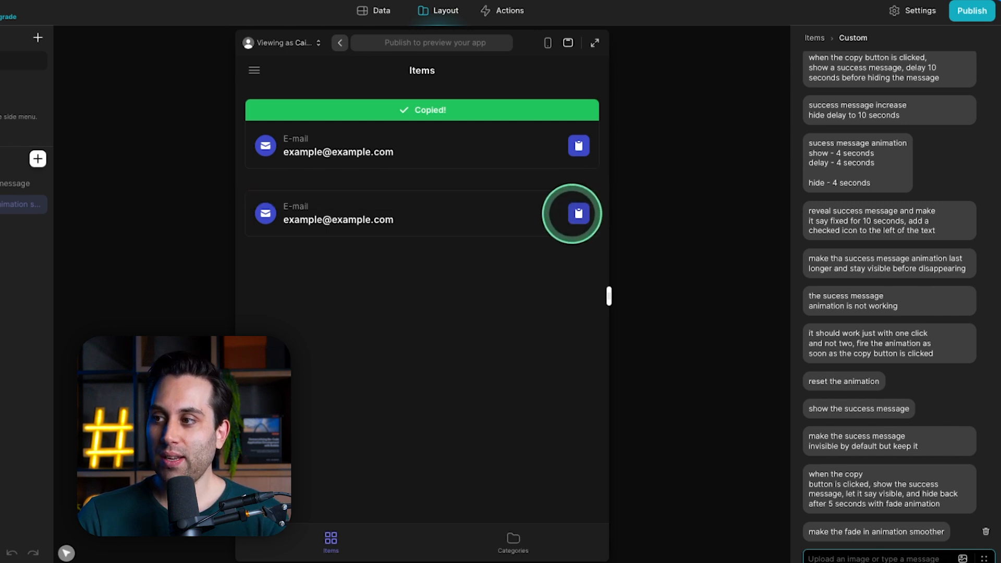
pyautogui.click(574, 214)
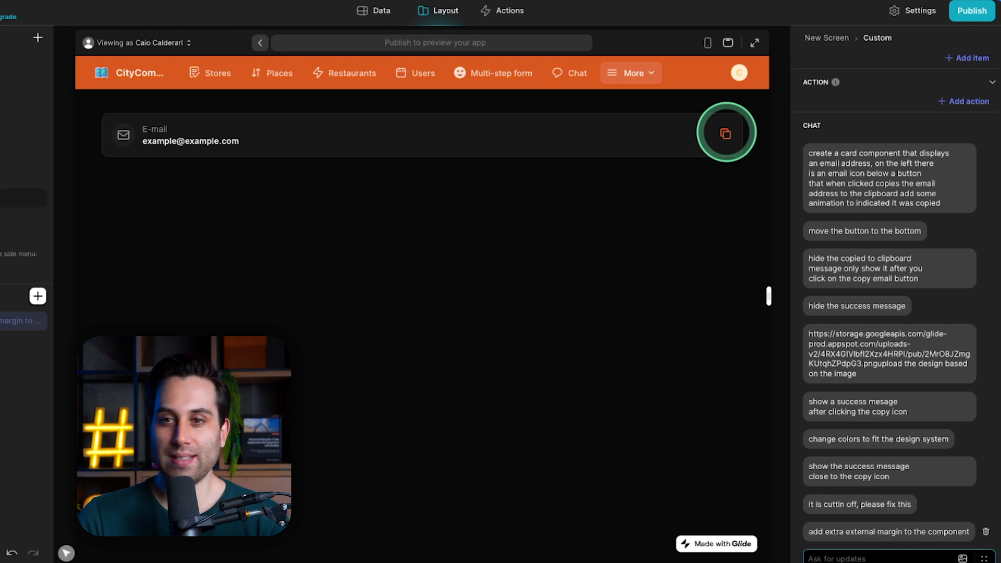
# Test the copy icon on the custom email card in the New Screen preview of the app with the orange header.
pyautogui.click(726, 134)
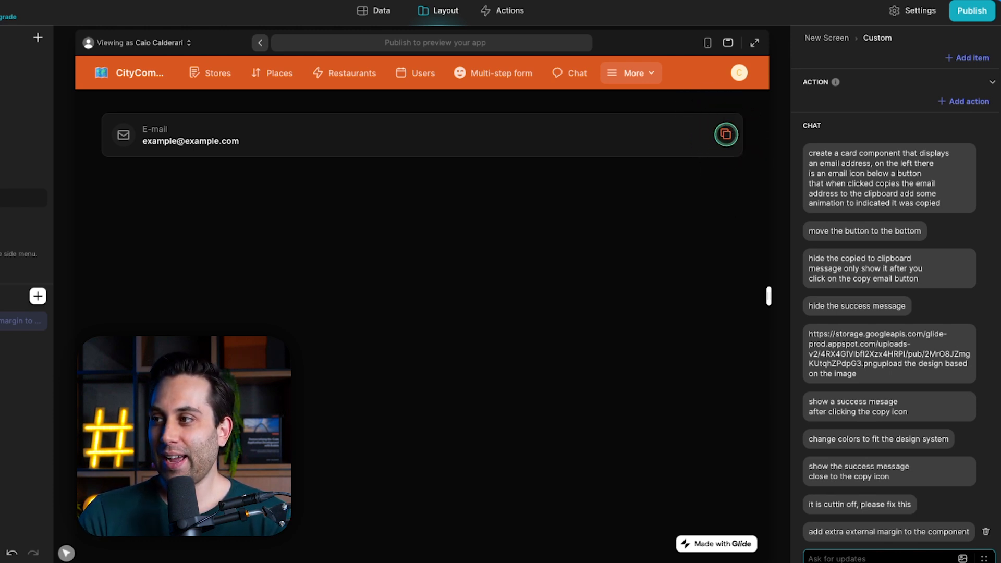
pyautogui.click(724, 131)
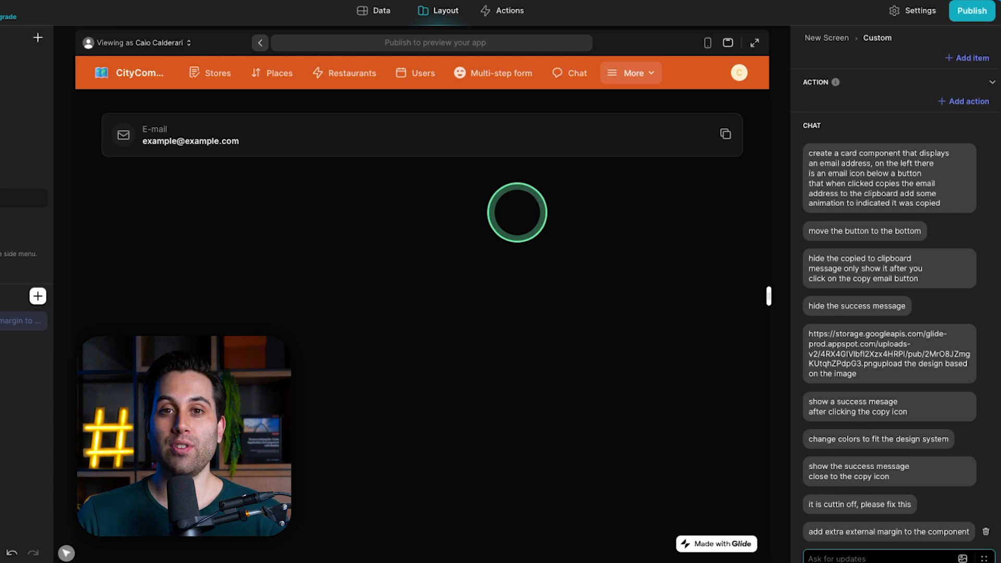